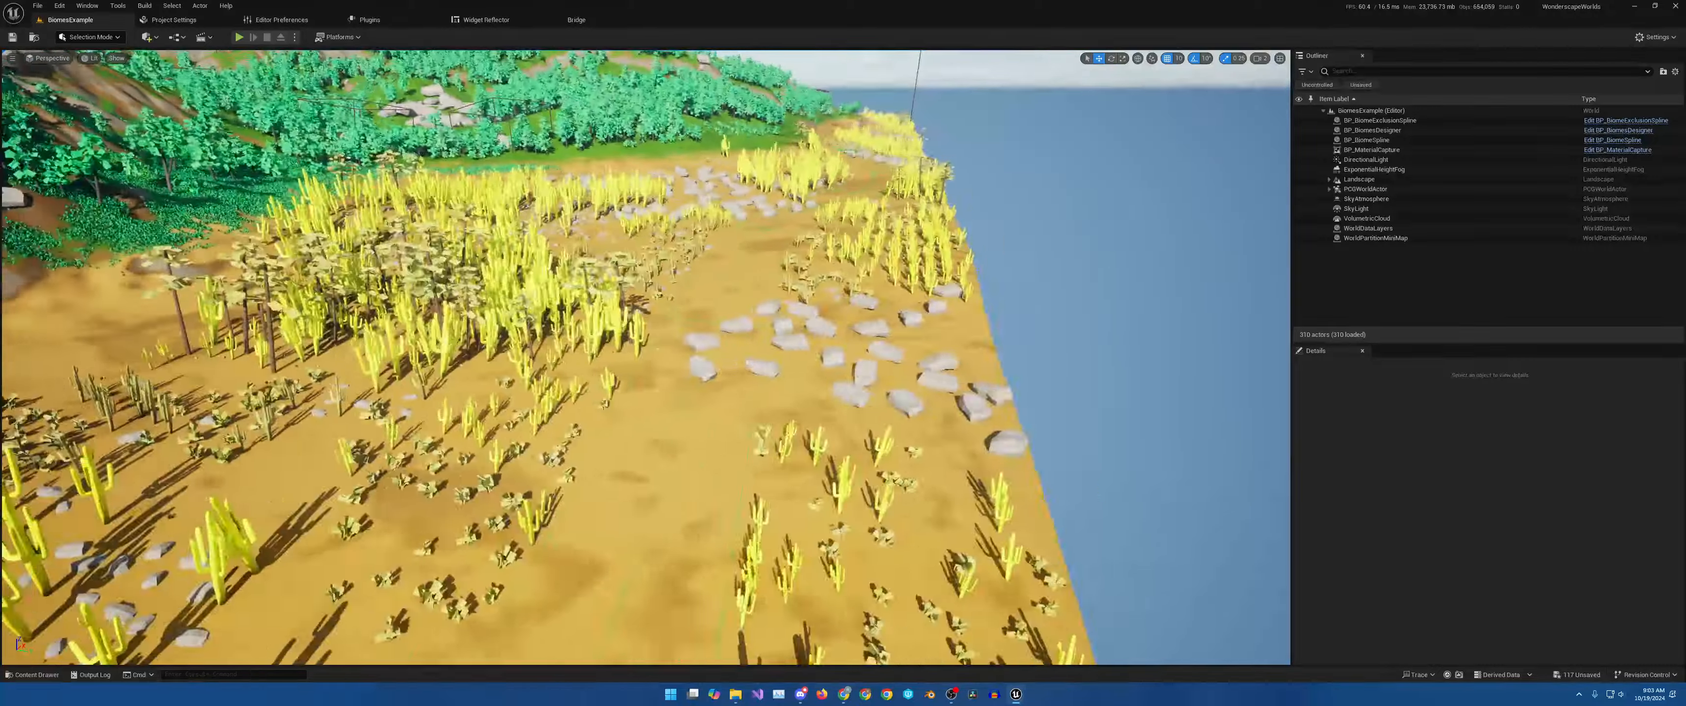
# Check the tags assigned to the LandscapeSplineActor under the Landscape actor.
pyautogui.moveTo(646, 357); pyautogui.dragTo(548, 262, button='right')
pyautogui.press('w')
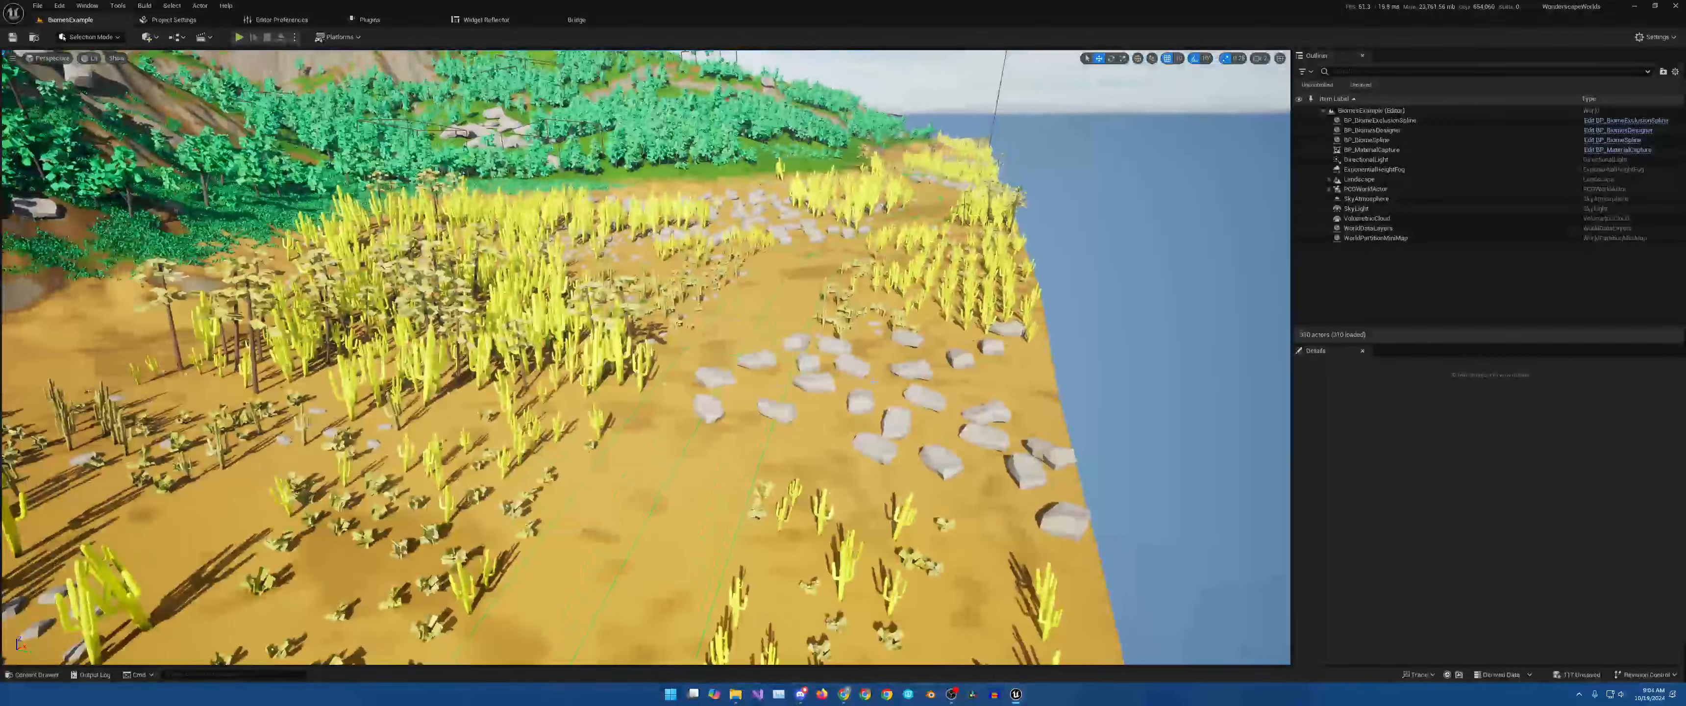
pyautogui.click(1329, 179)
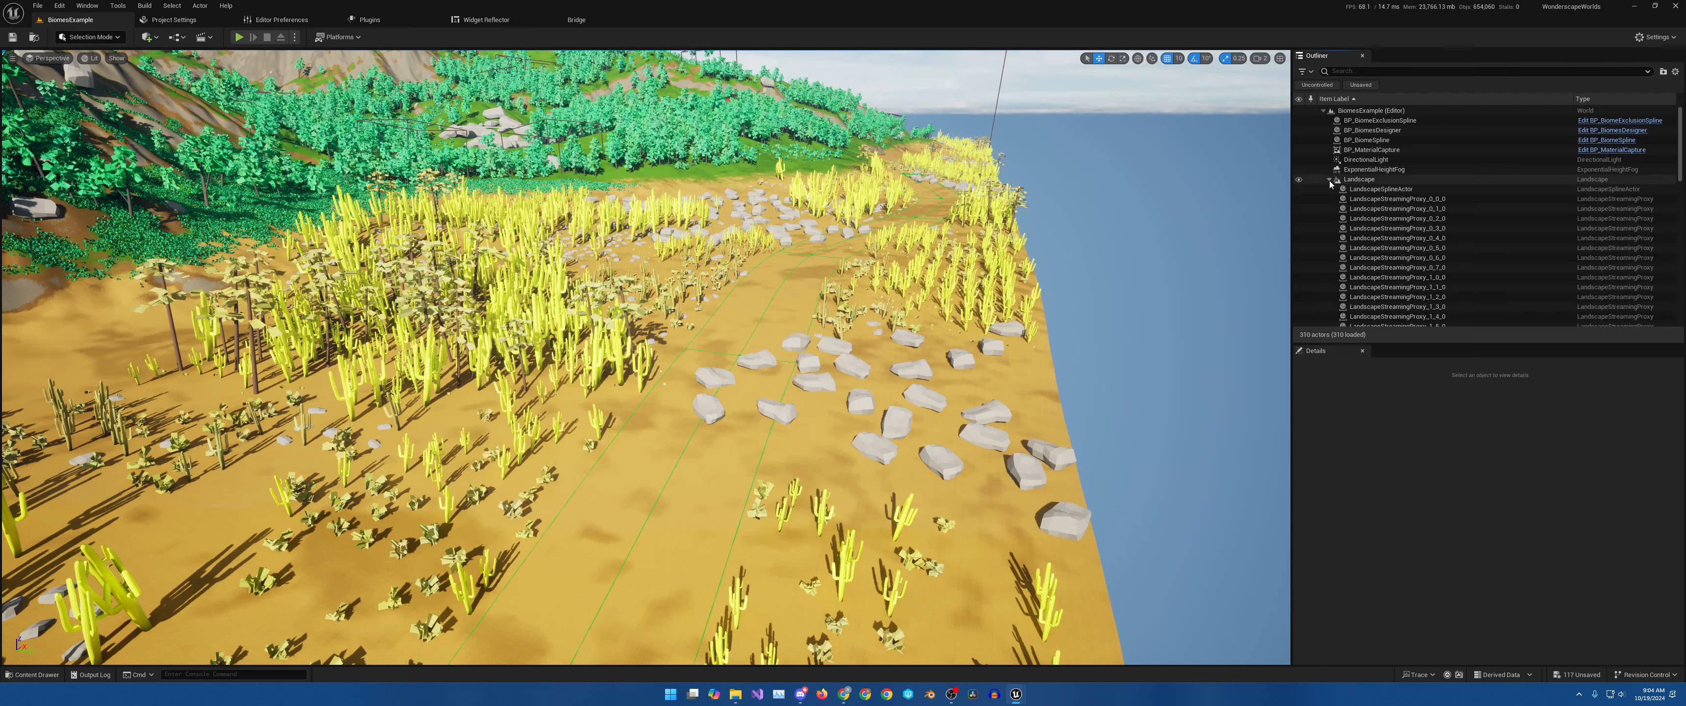
pyautogui.click(1382, 189)
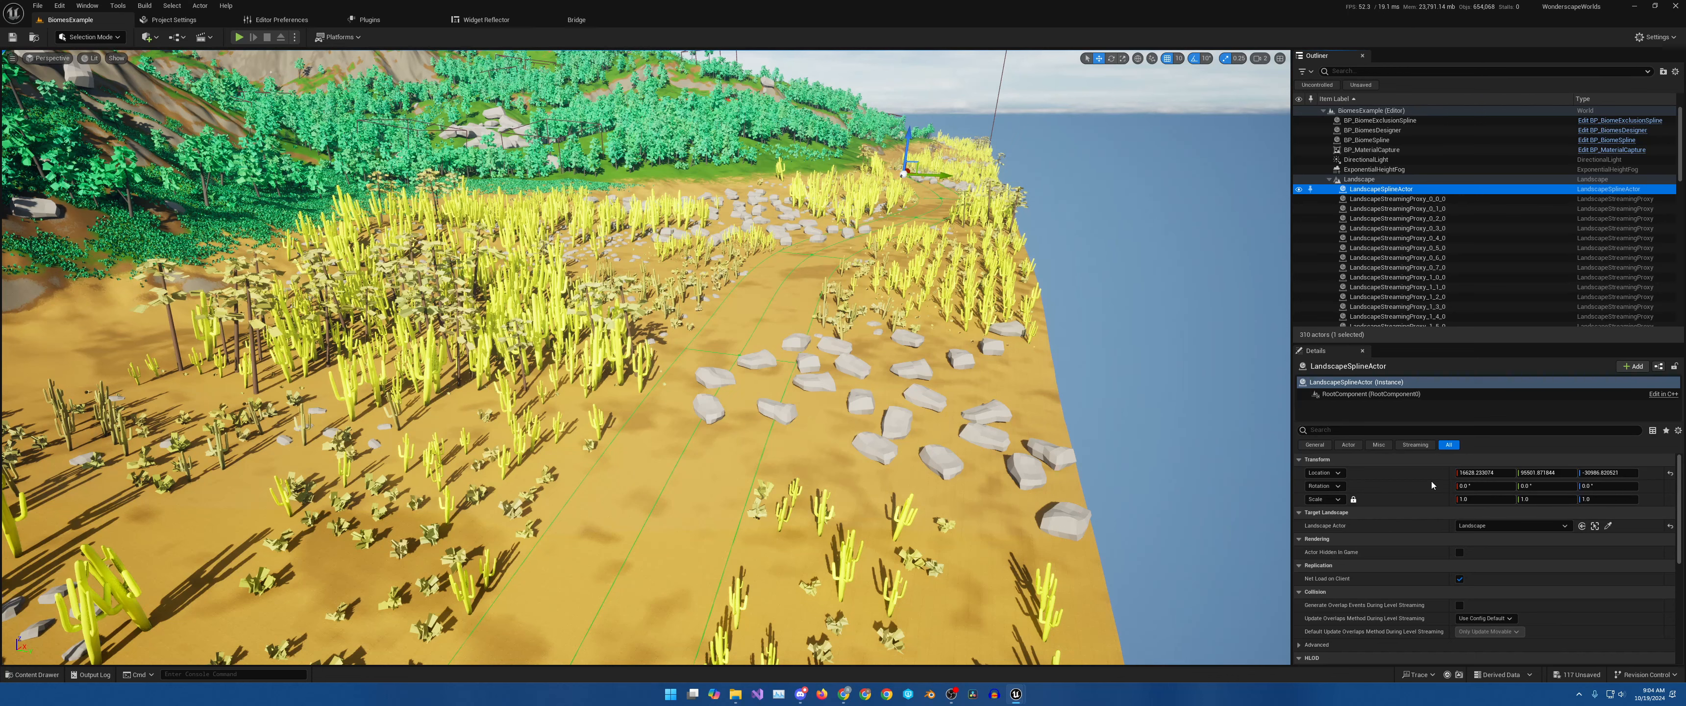
pyautogui.click(1337, 431)
pyautogui.write('tag')
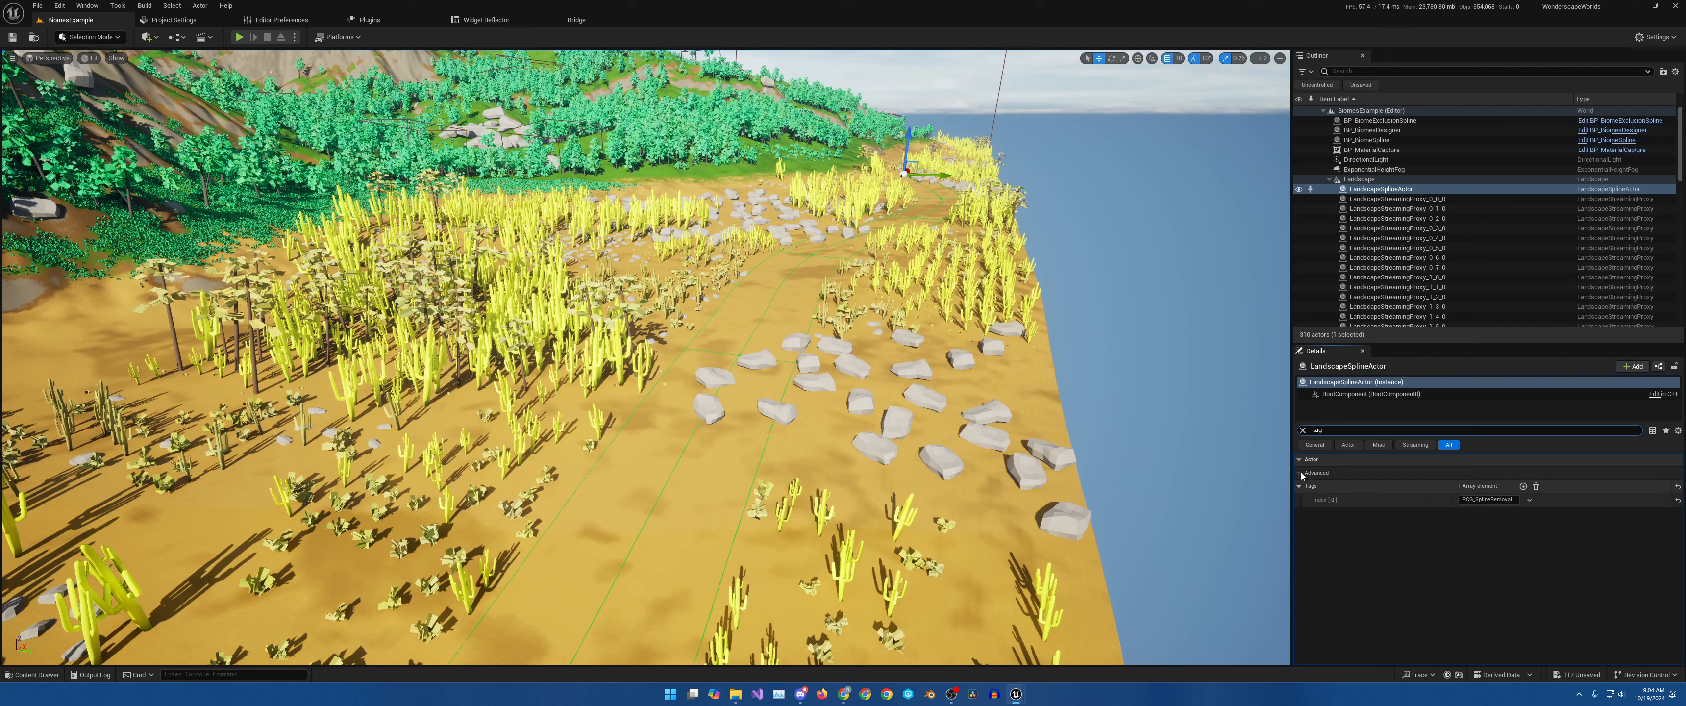
pyautogui.click(1304, 430)
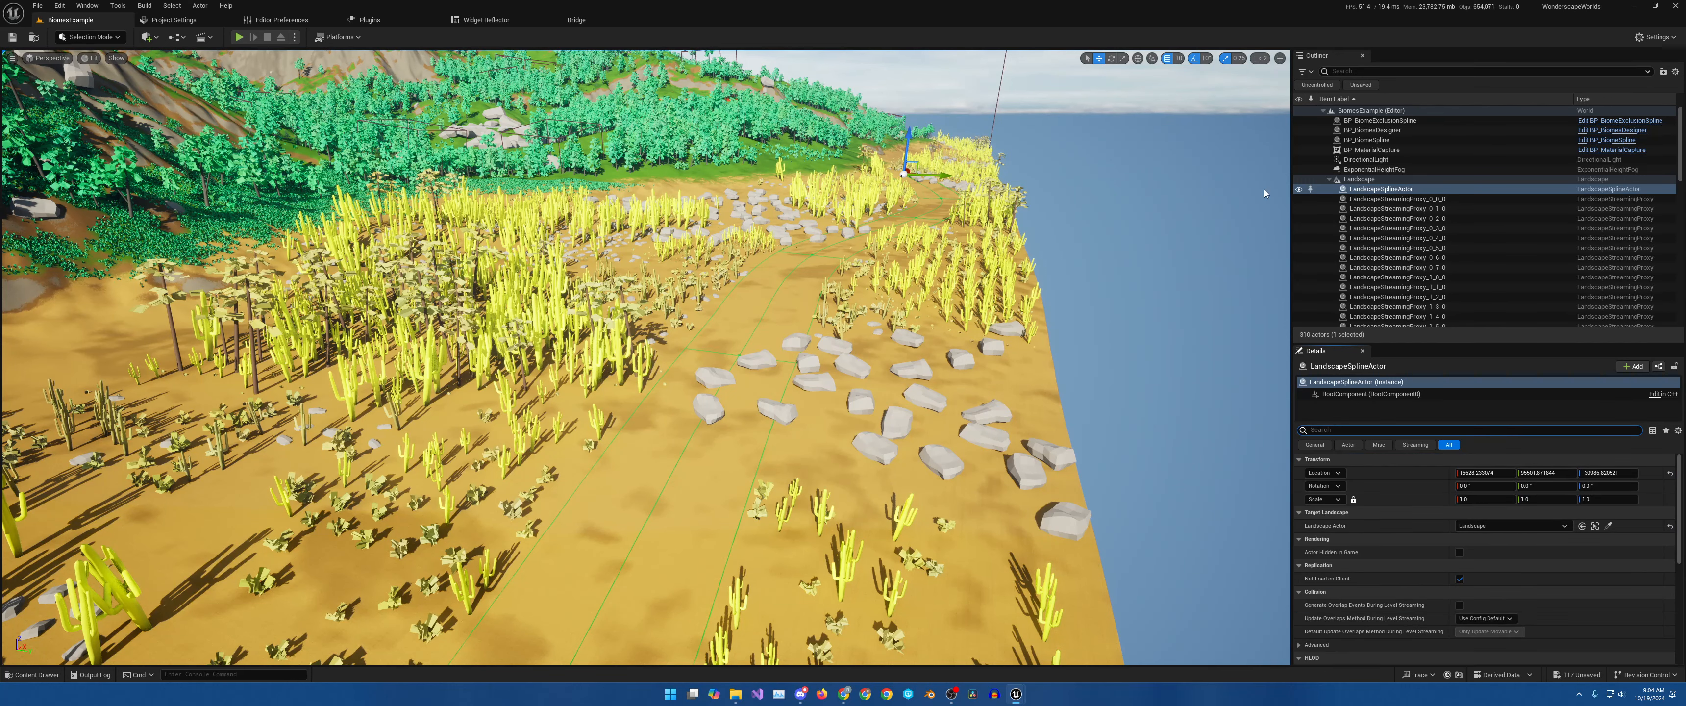
pyautogui.click(1329, 179)
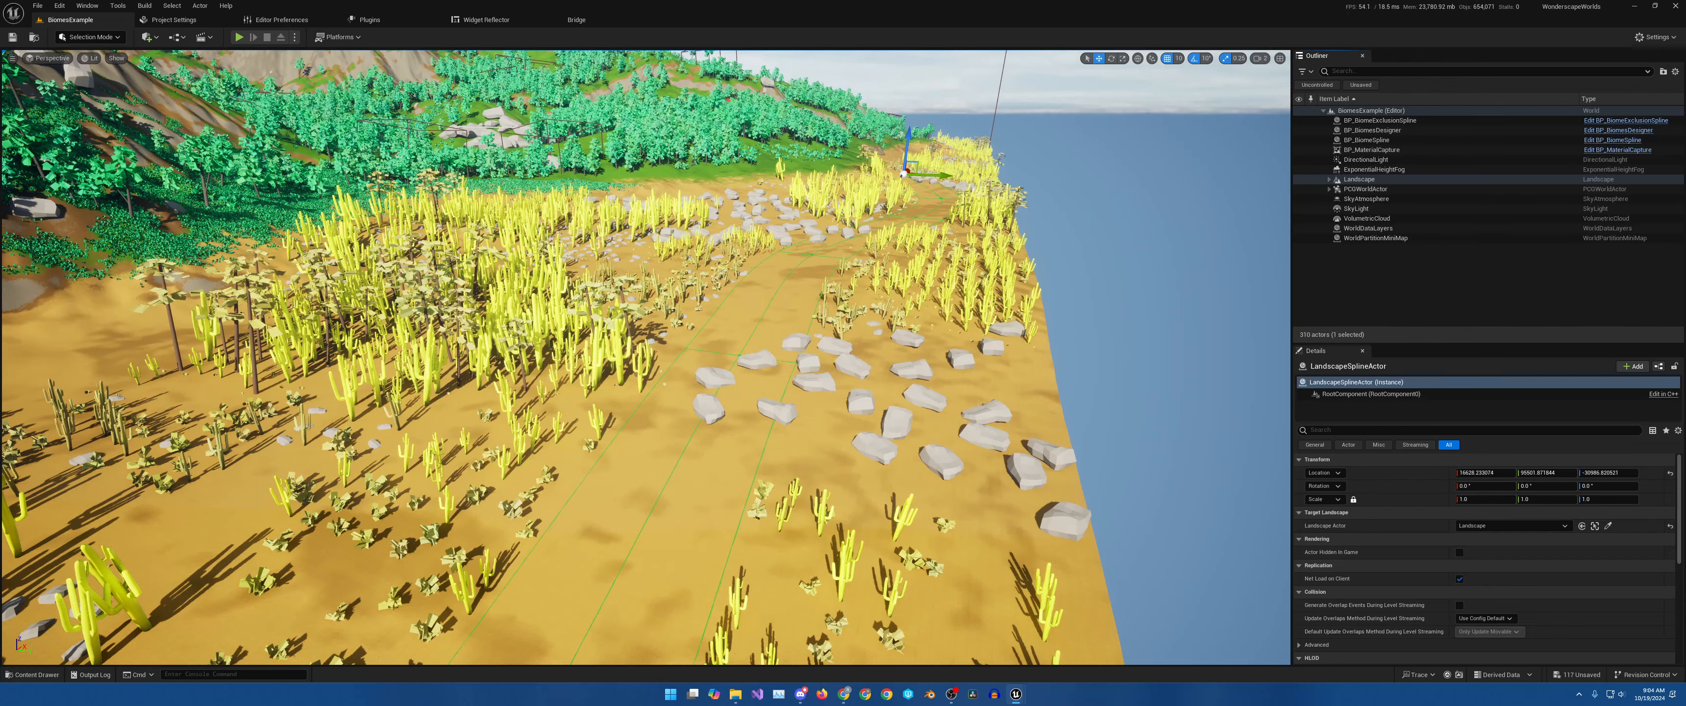
# Place the data asset window beside the viewport and set the shared trees generator's Spline Bounds Extent Multiplier to 0.8.
pyautogui.moveTo(1685, 167); pyautogui.dragTo(1008, 60)
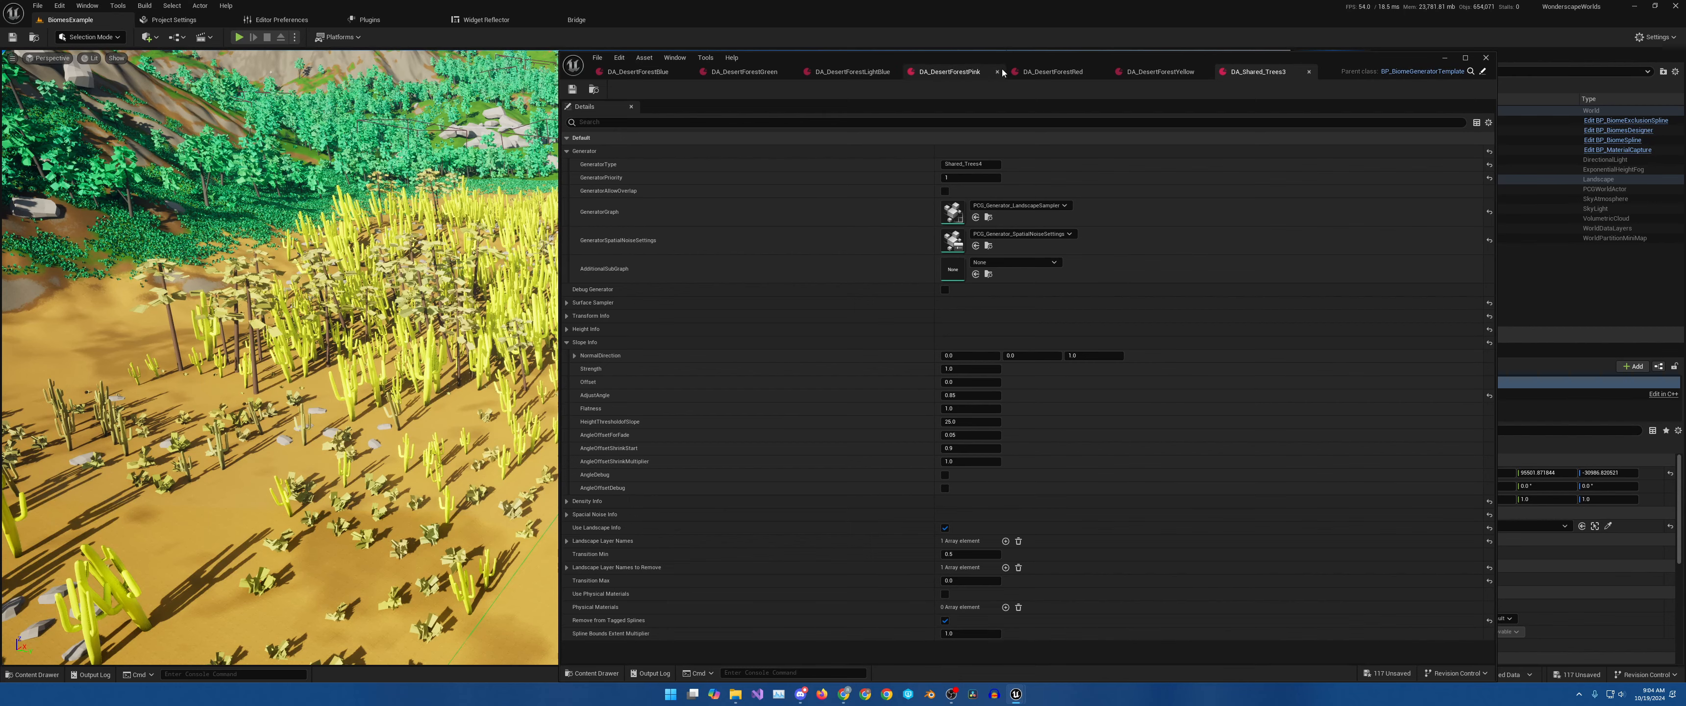
pyautogui.moveTo(998, 51); pyautogui.dragTo(1532, 86)
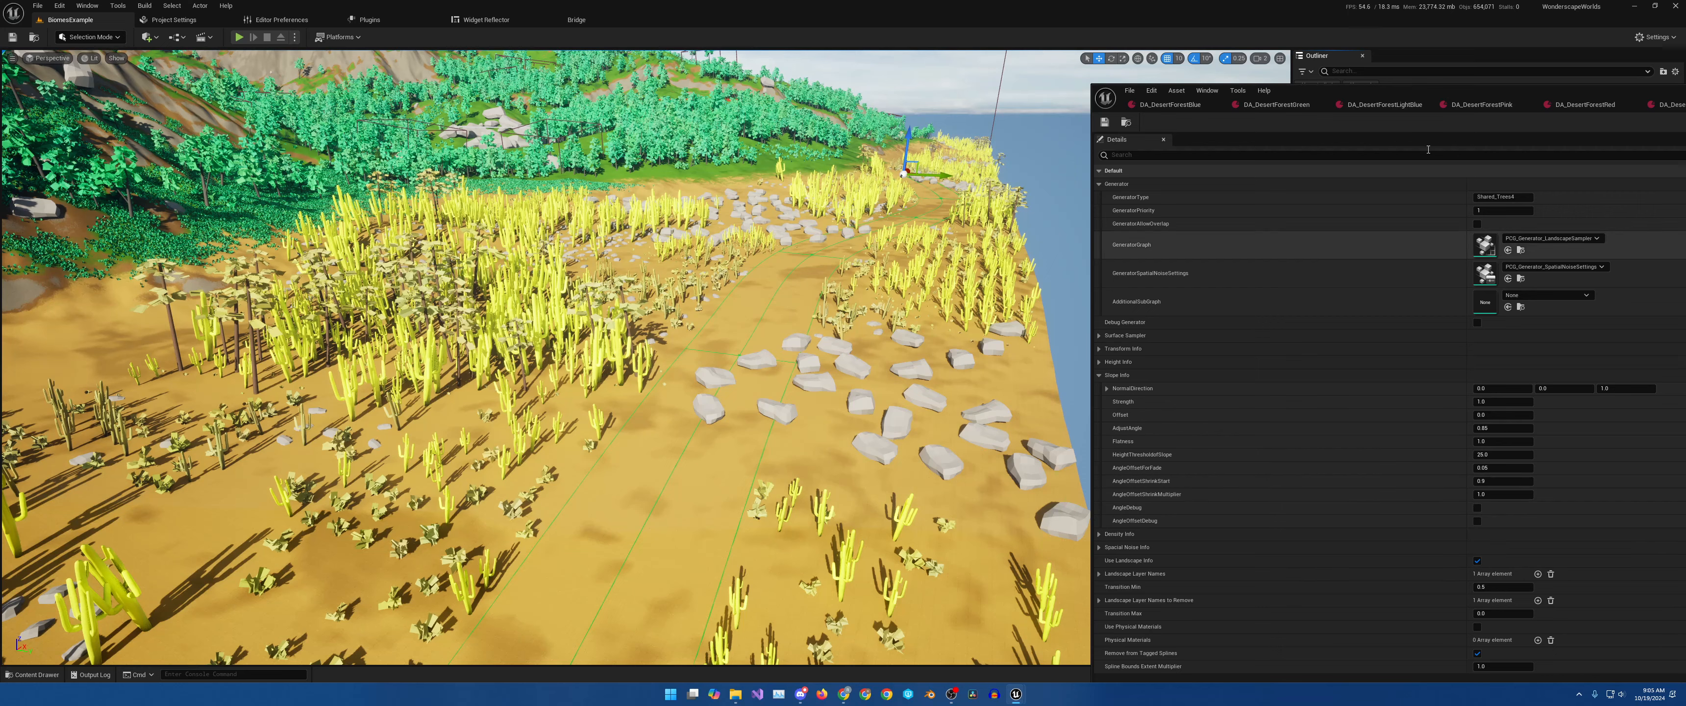
pyautogui.moveTo(1426, 91); pyautogui.dragTo(1255, 36)
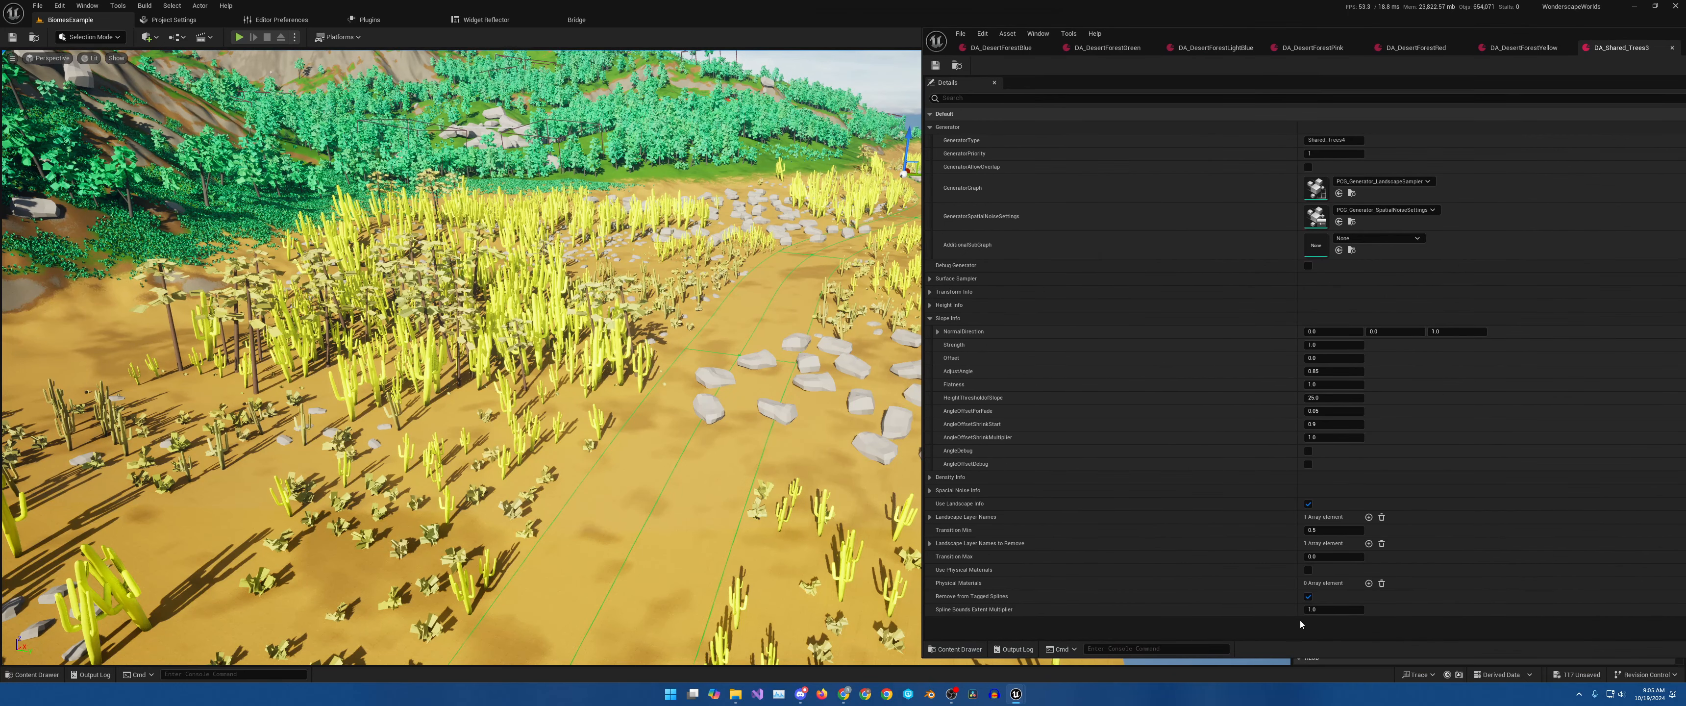
pyautogui.click(1332, 610)
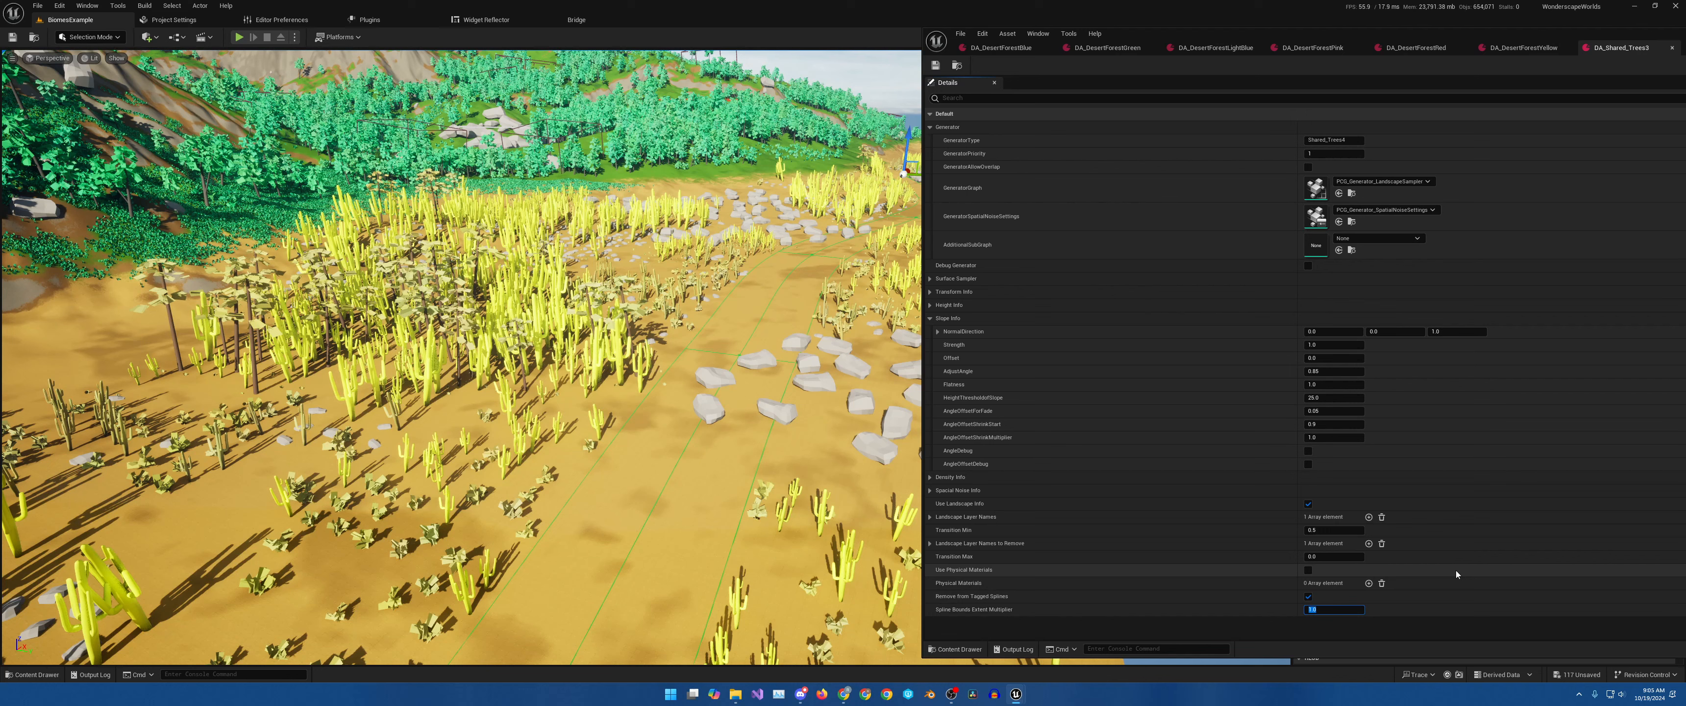
pyautogui.write('.8')
pyautogui.press('Return')
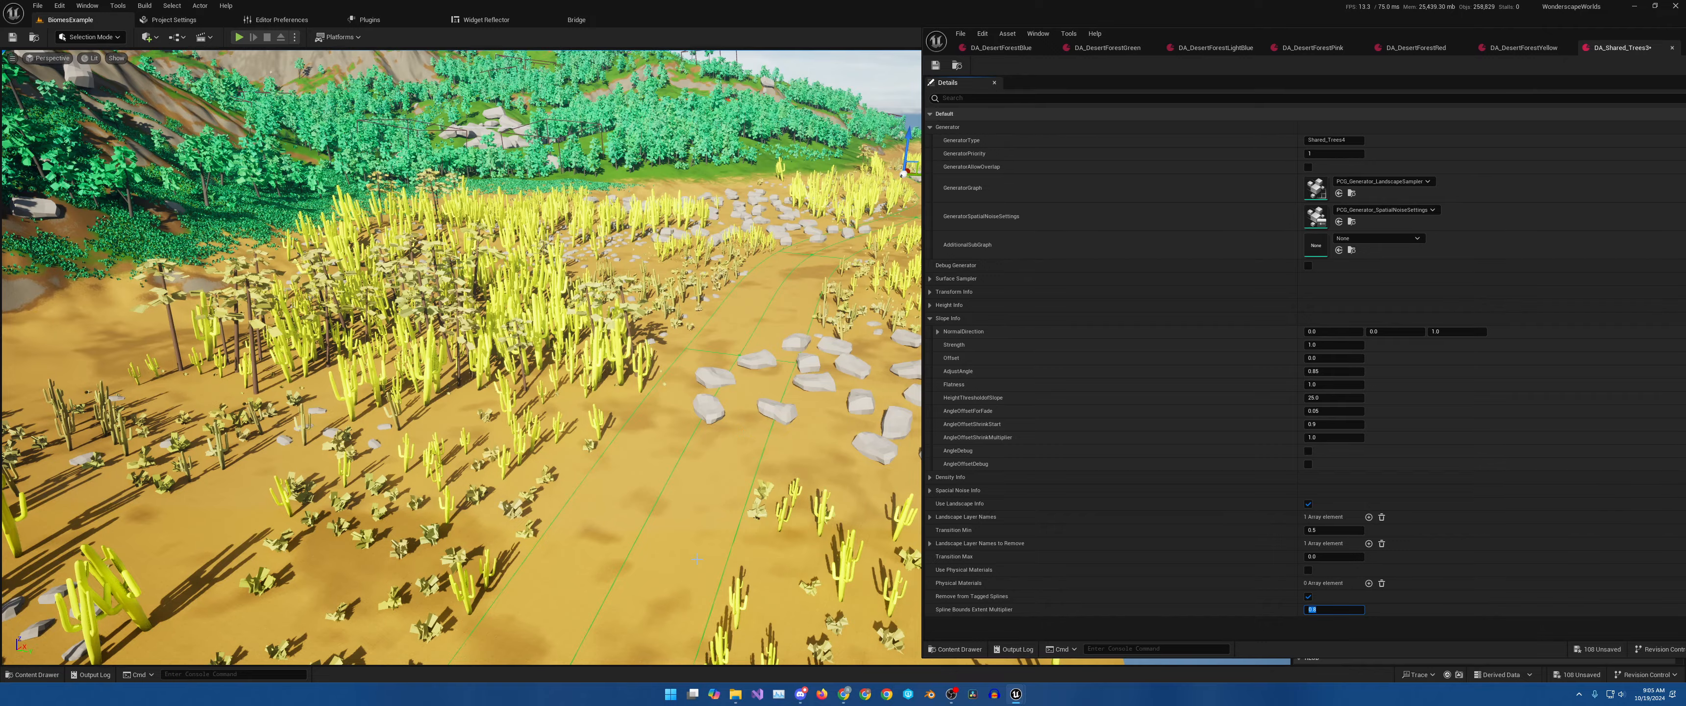
# Examine the foliage around the landscape spline and the first biome asset's spline options in DA_DesertForestYellow.
pyautogui.moveTo(732, 493); pyautogui.dragTo(560, 465, button='right')
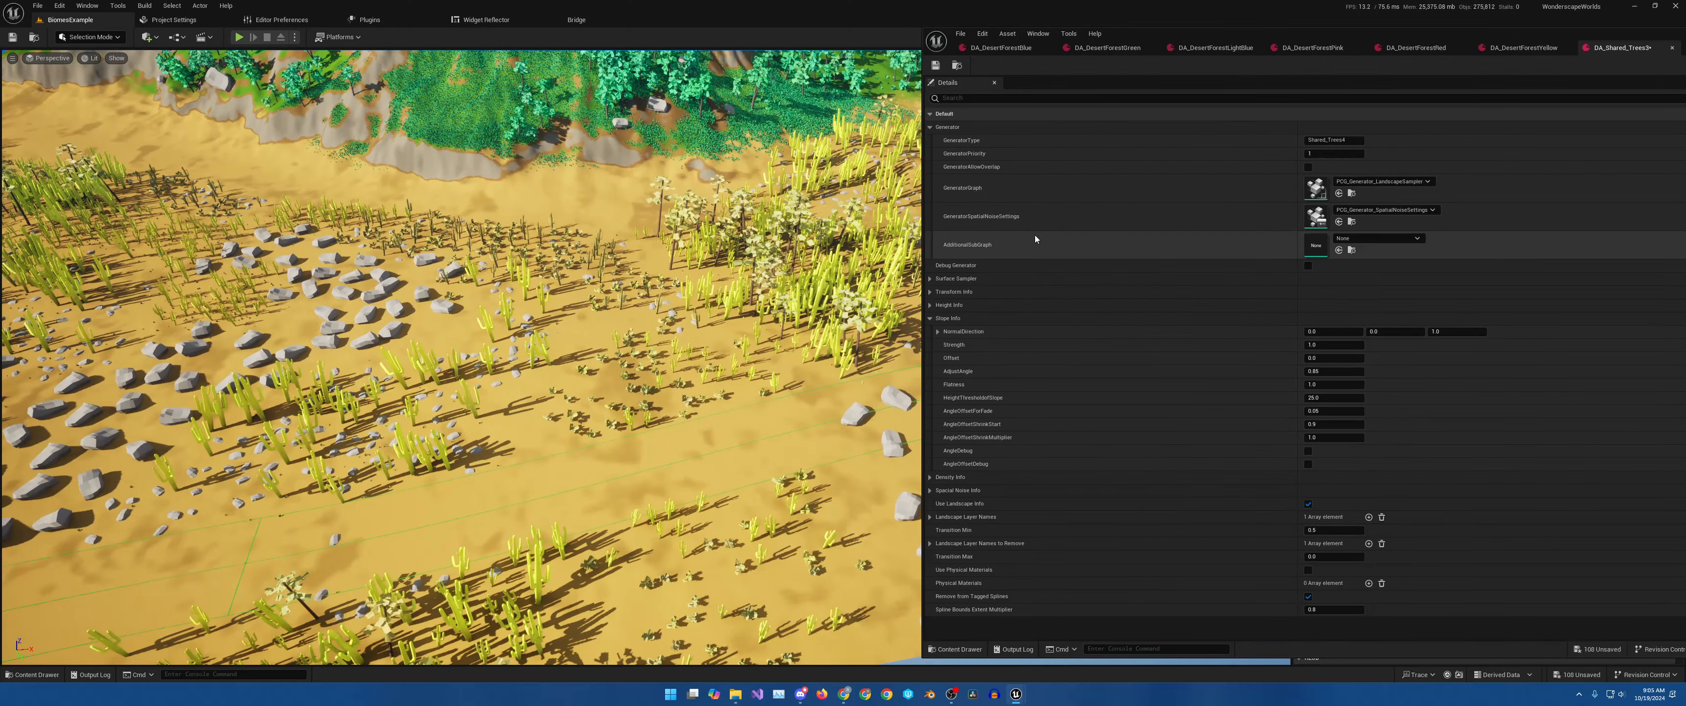
pyautogui.click(1524, 49)
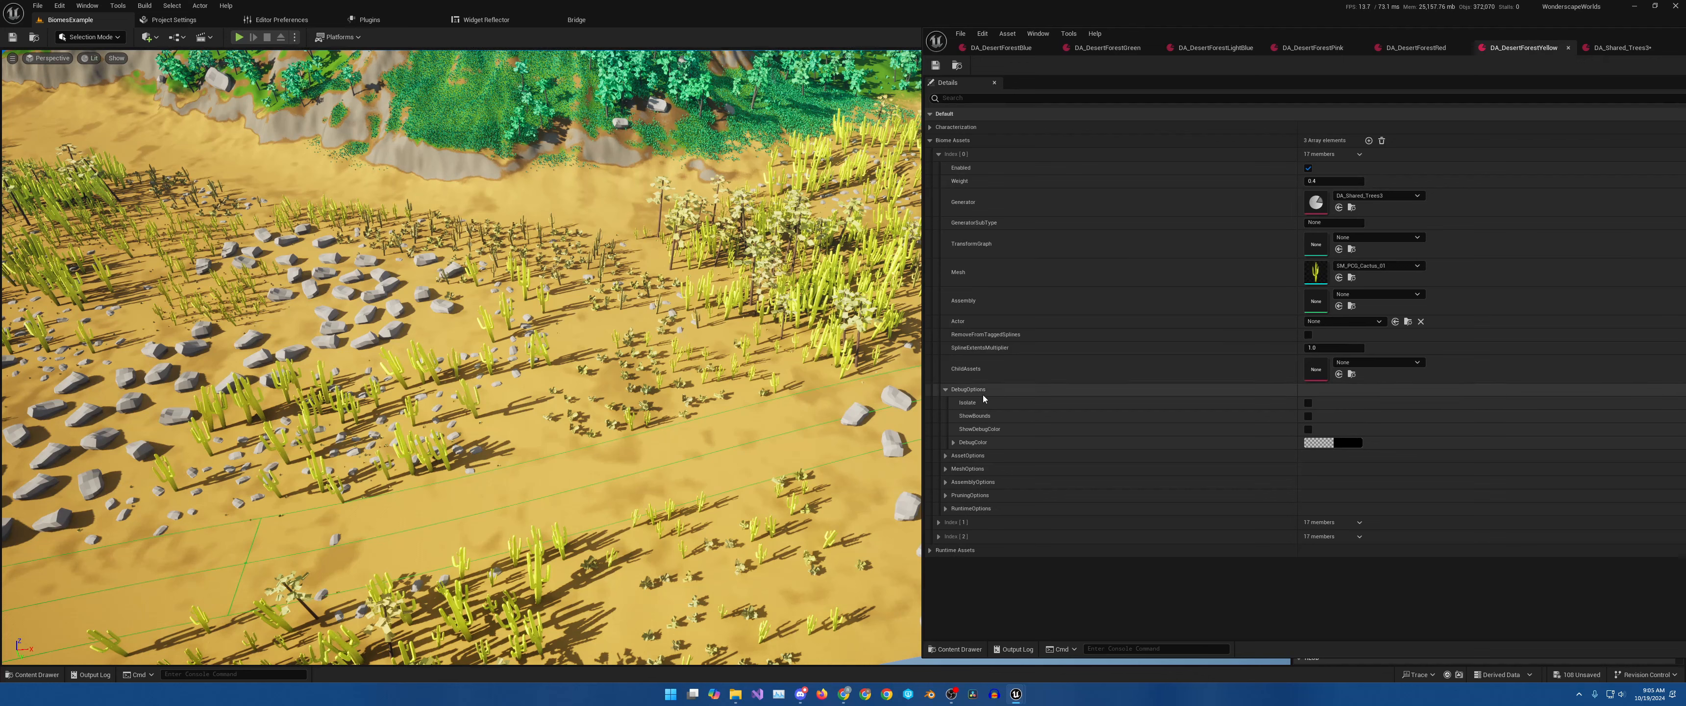
pyautogui.click(945, 391)
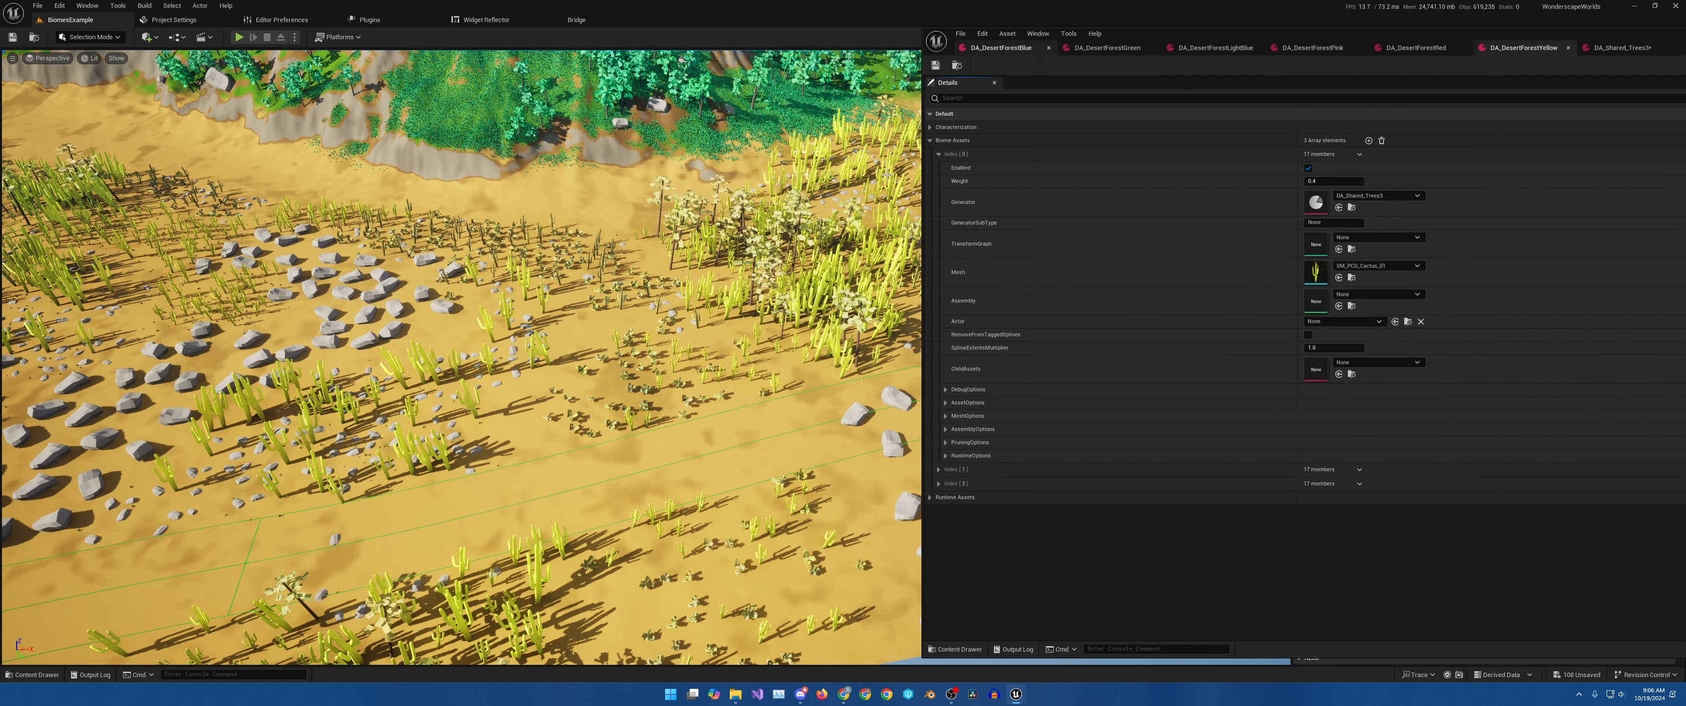
pyautogui.moveTo(589, 314)
pyautogui.mouseDown(button='right')
pyautogui.moveTo(510, 314)
pyautogui.moveTo(576, 315)
pyautogui.mouseUp(button='right')
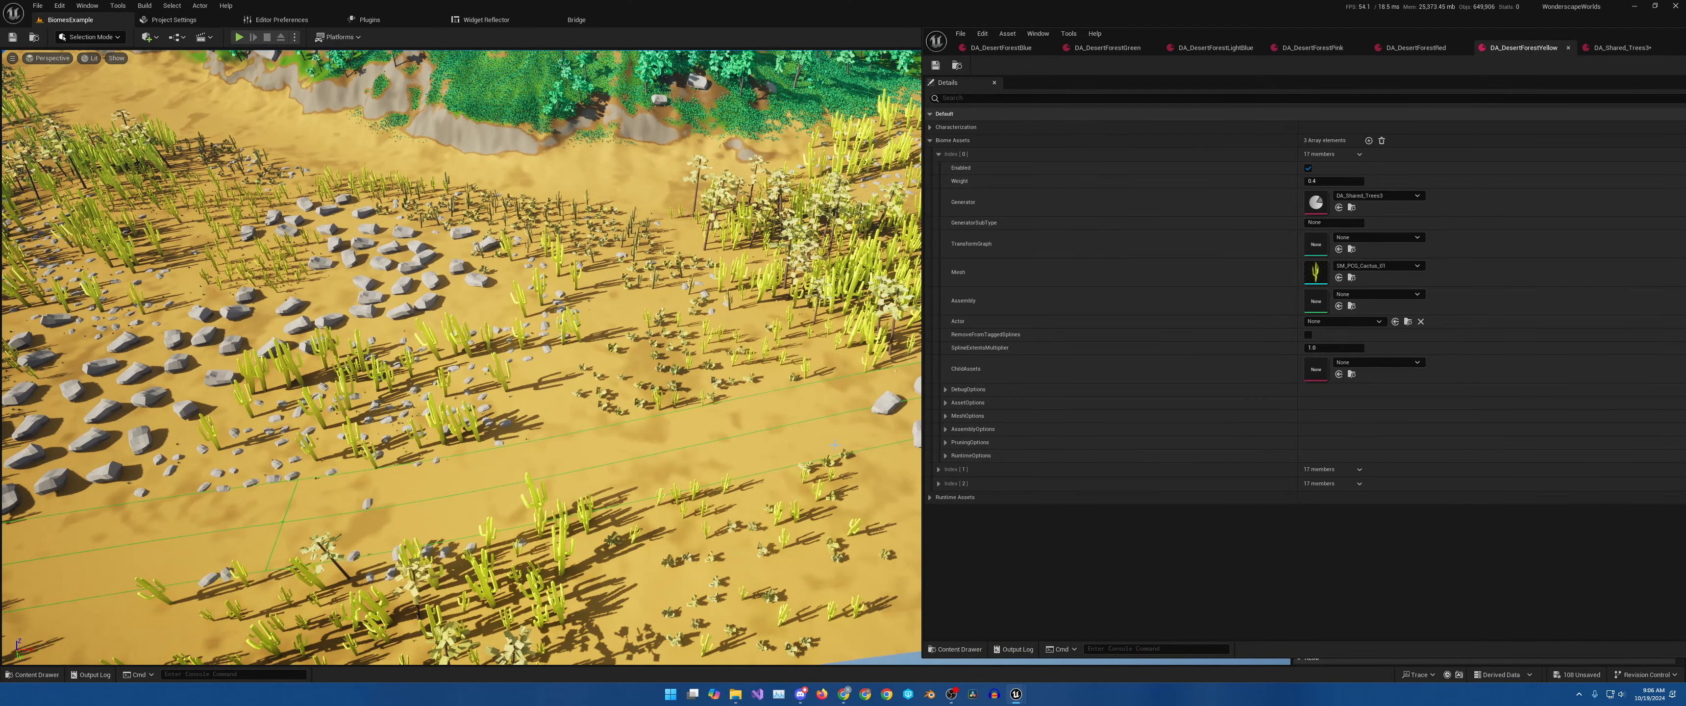
pyautogui.moveTo(837, 430); pyautogui.dragTo(897, 407, button='right')
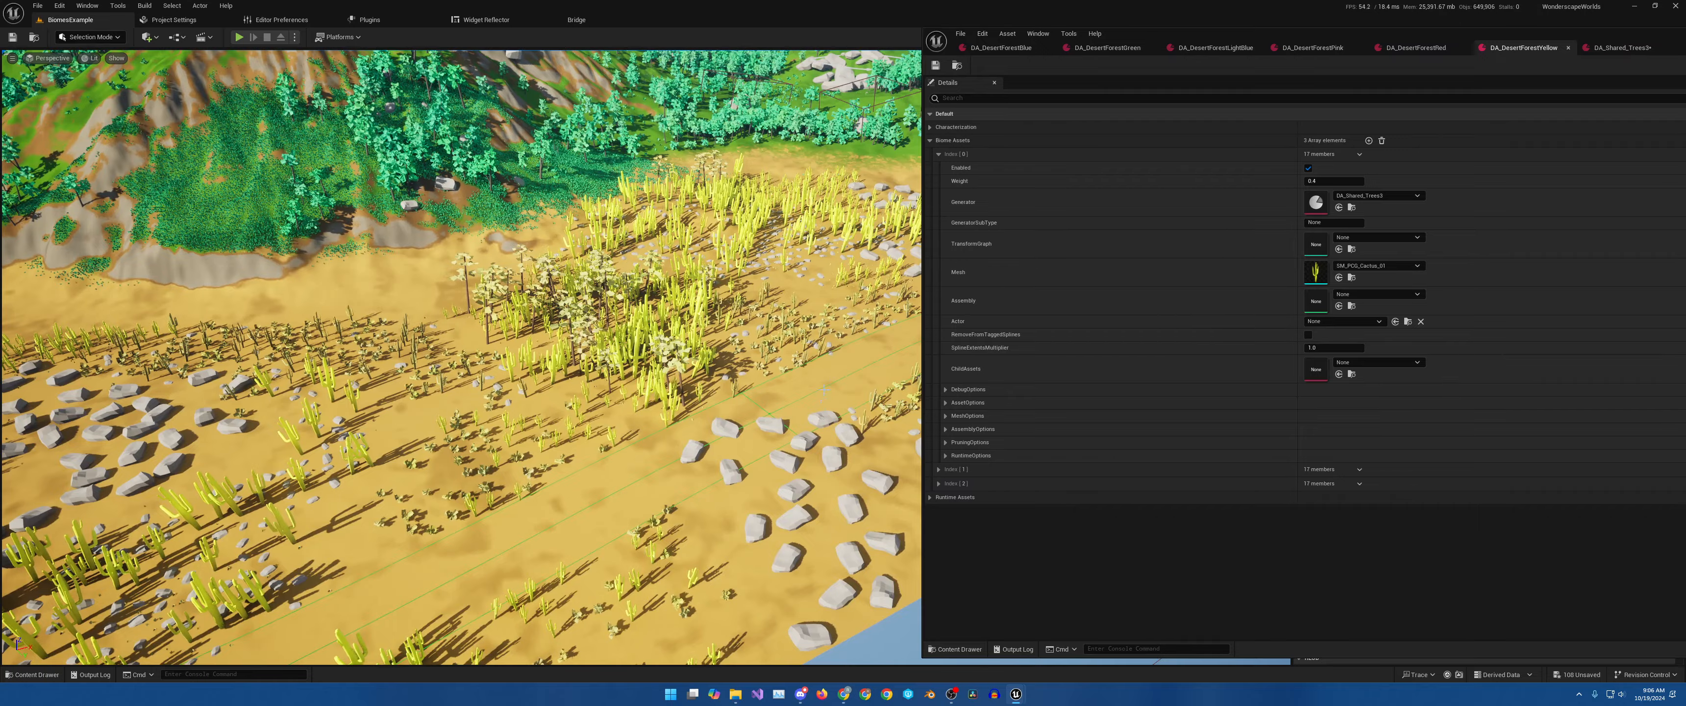
pyautogui.moveTo(840, 371); pyautogui.dragTo(681, 400, button='right')
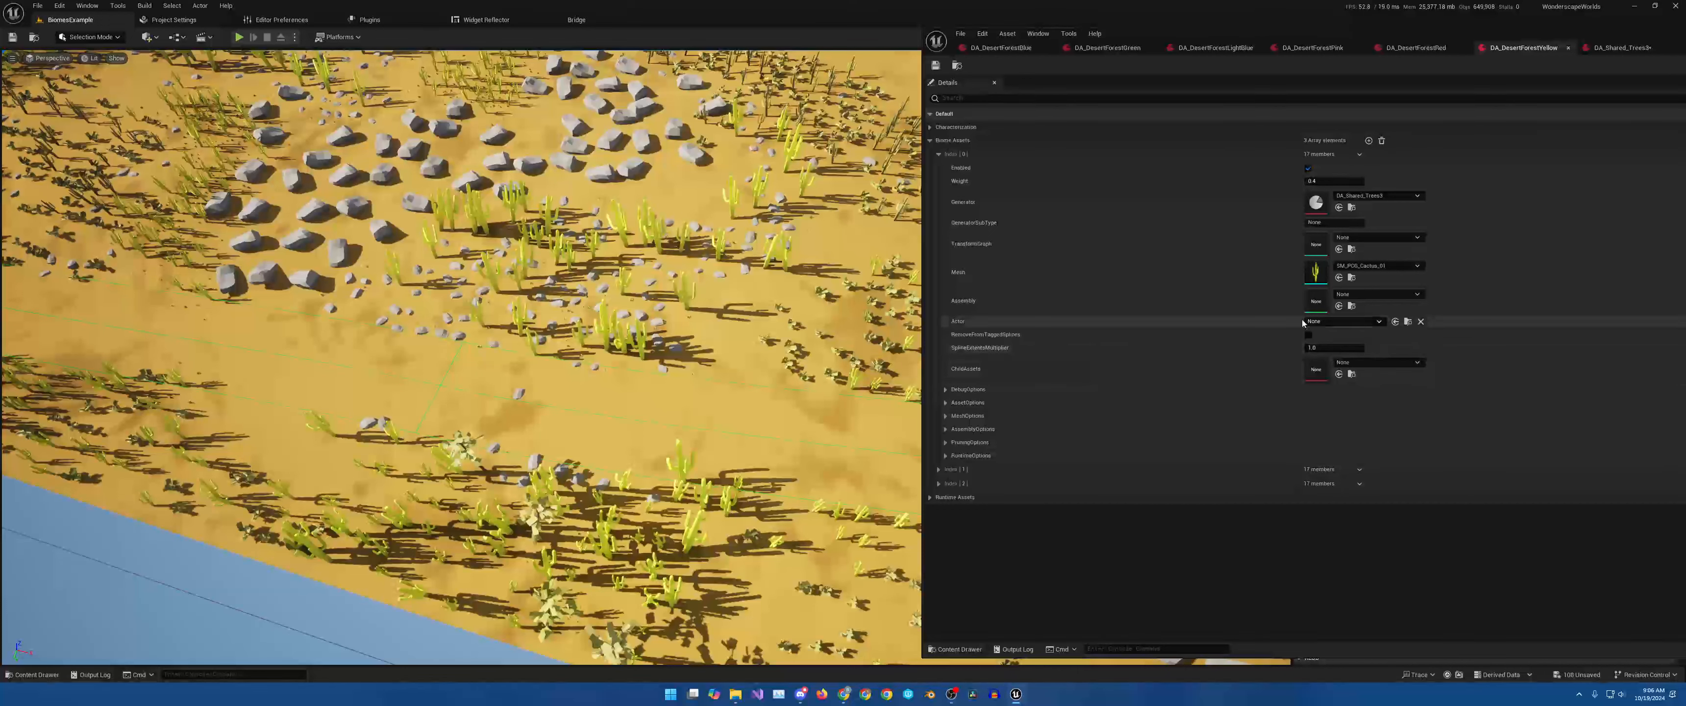
# Disable Remove from Tagged Splines in the shared trees generator data asset.
pyautogui.click(1626, 53)
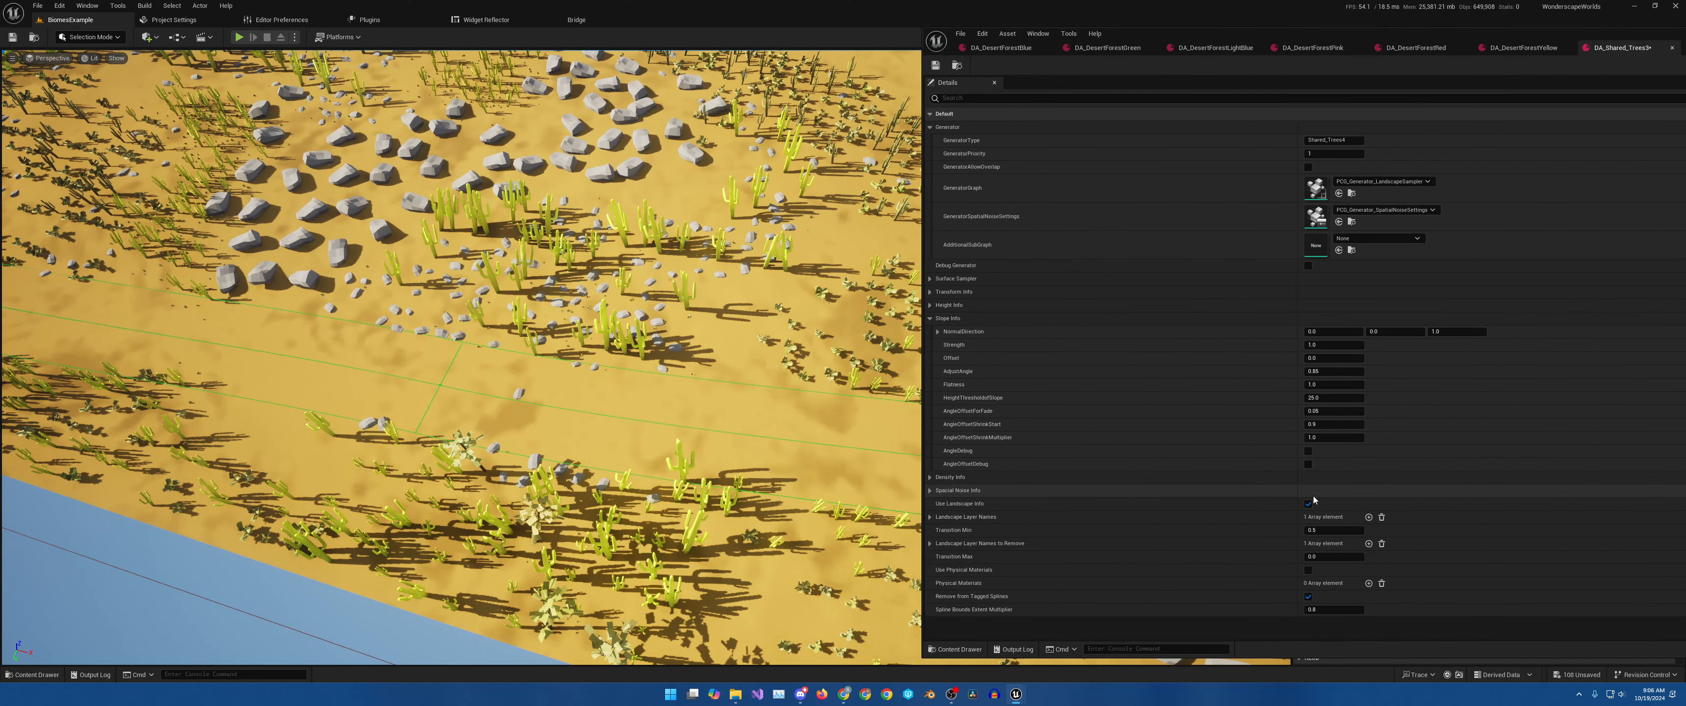
pyautogui.click(1308, 596)
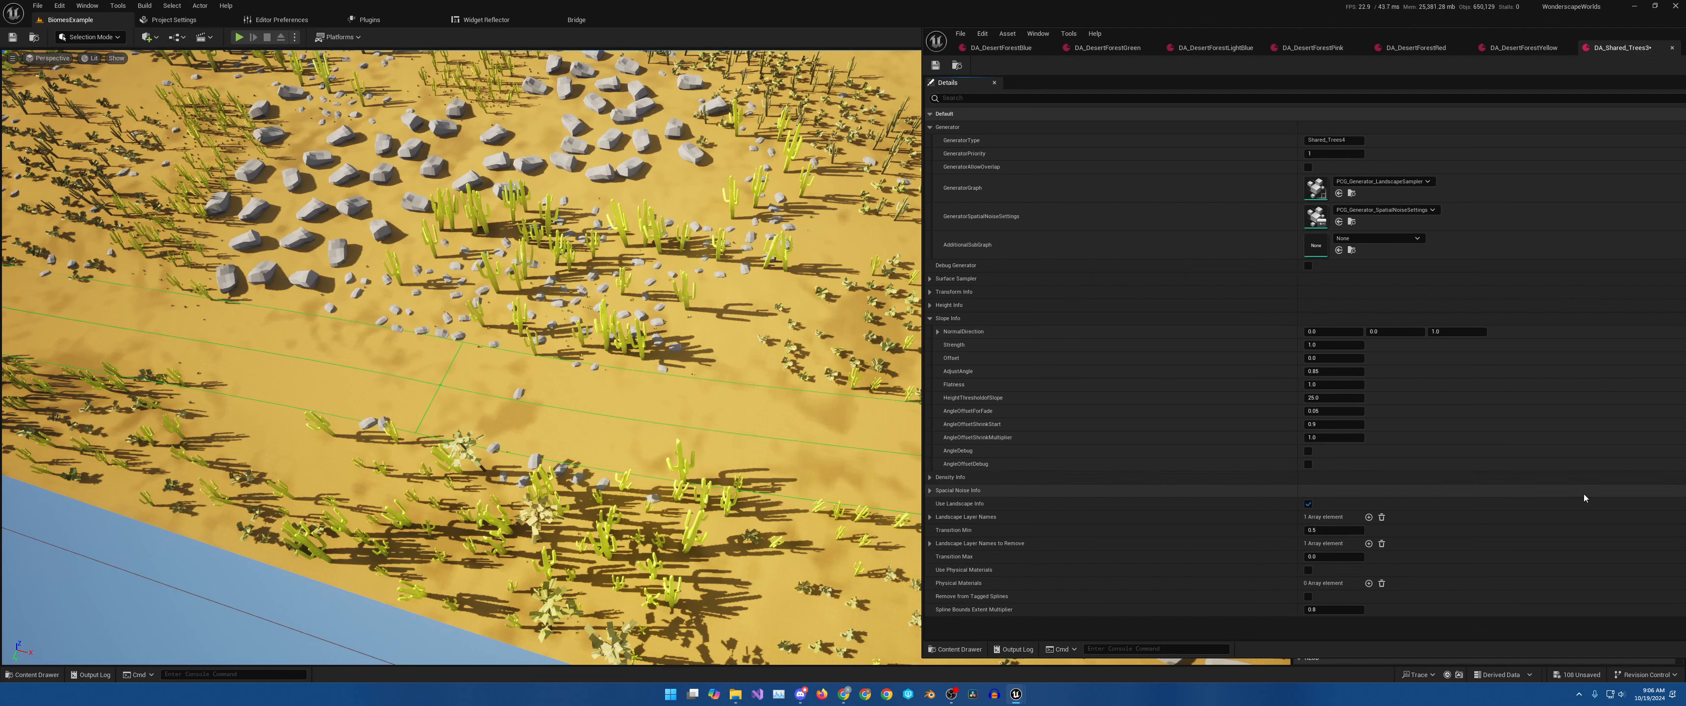
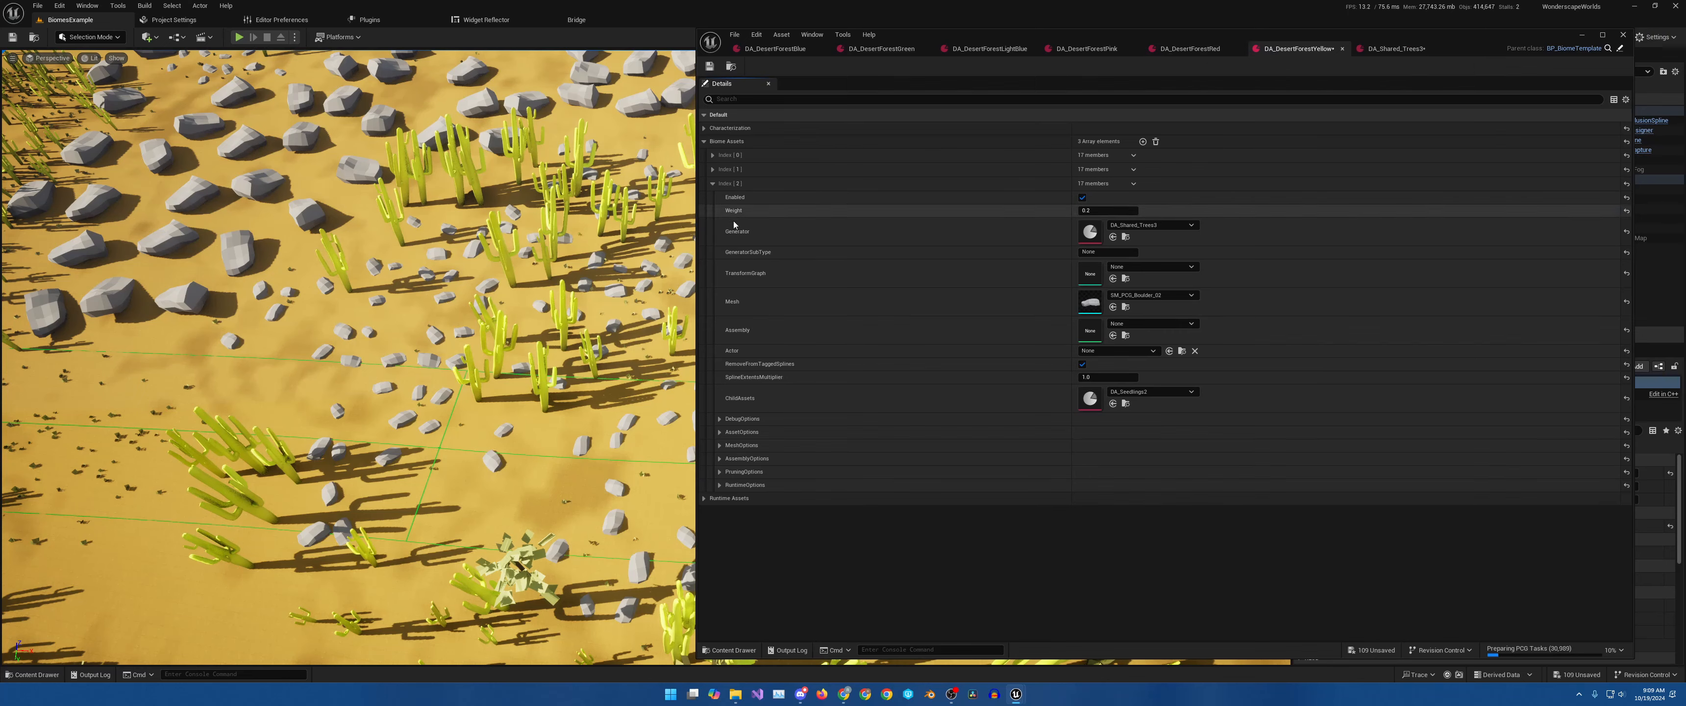
# Narrow the data asset window and examine the boulders and cacti around the landscape spline.
pyautogui.moveTo(698, 232); pyautogui.dragTo(1038, 247)
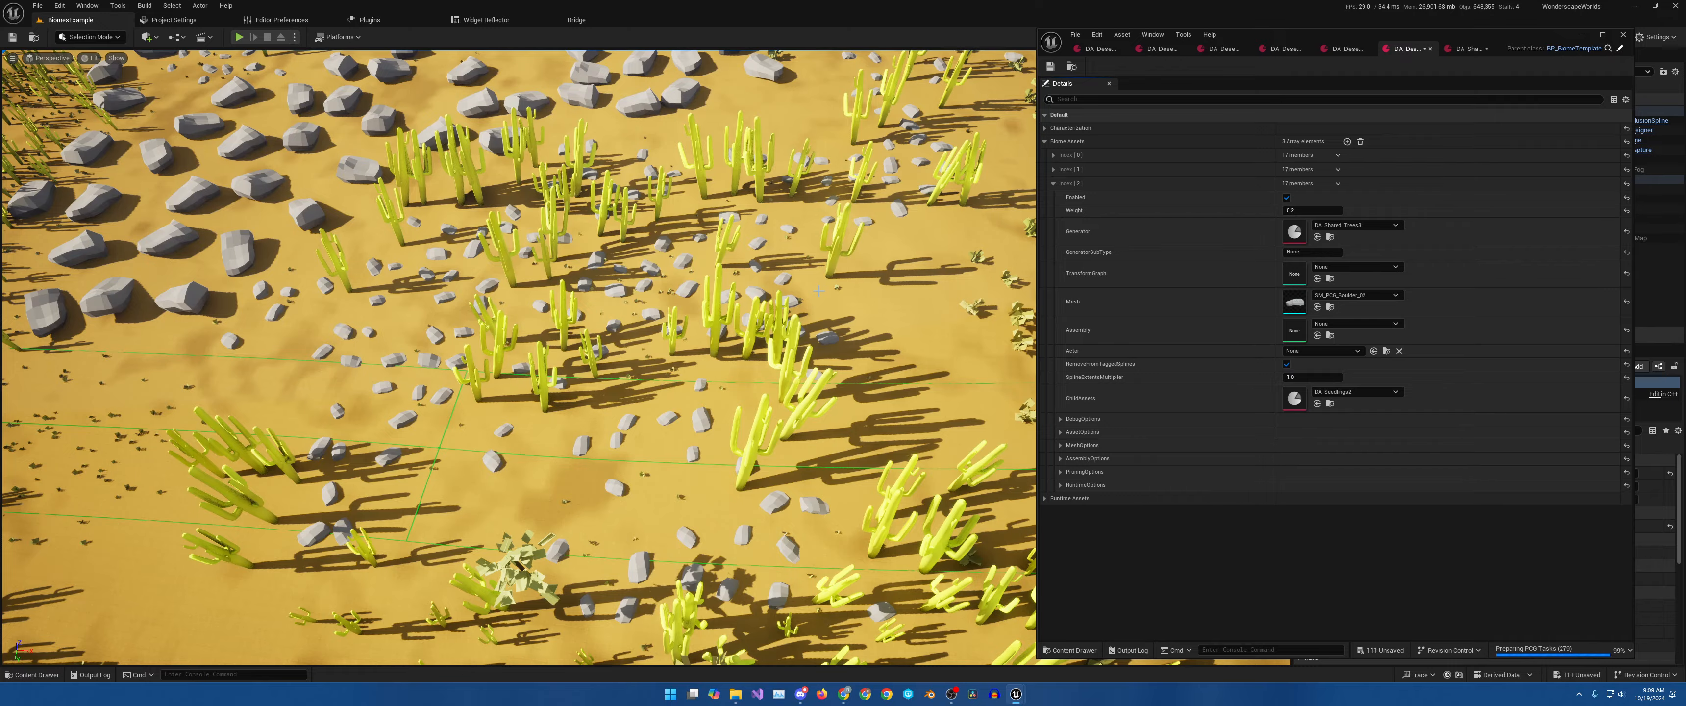
pyautogui.moveTo(816, 291); pyautogui.dragTo(695, 308, button='right')
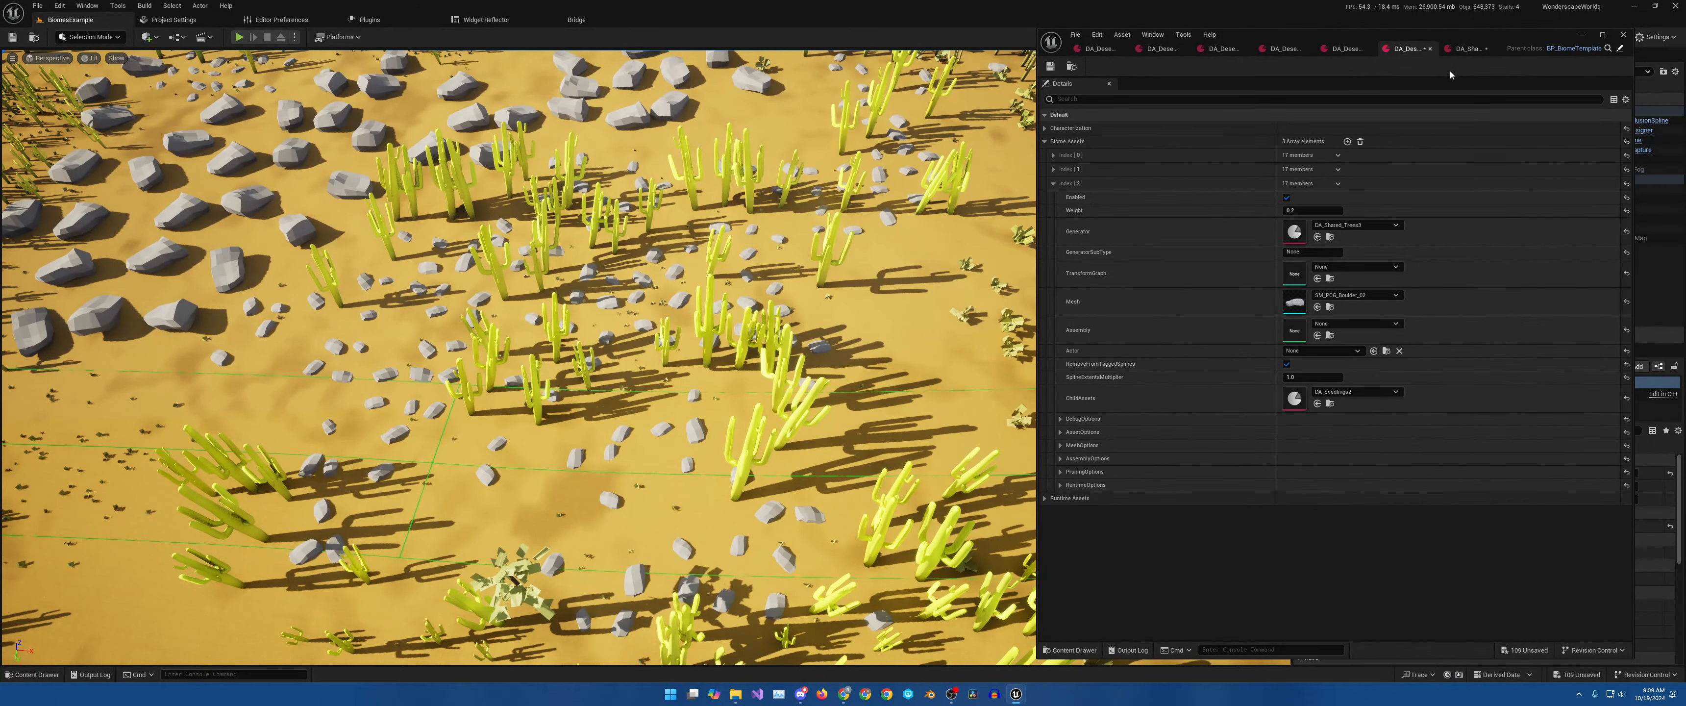
pyautogui.moveTo(849, 302); pyautogui.dragTo(751, 245, button='right')
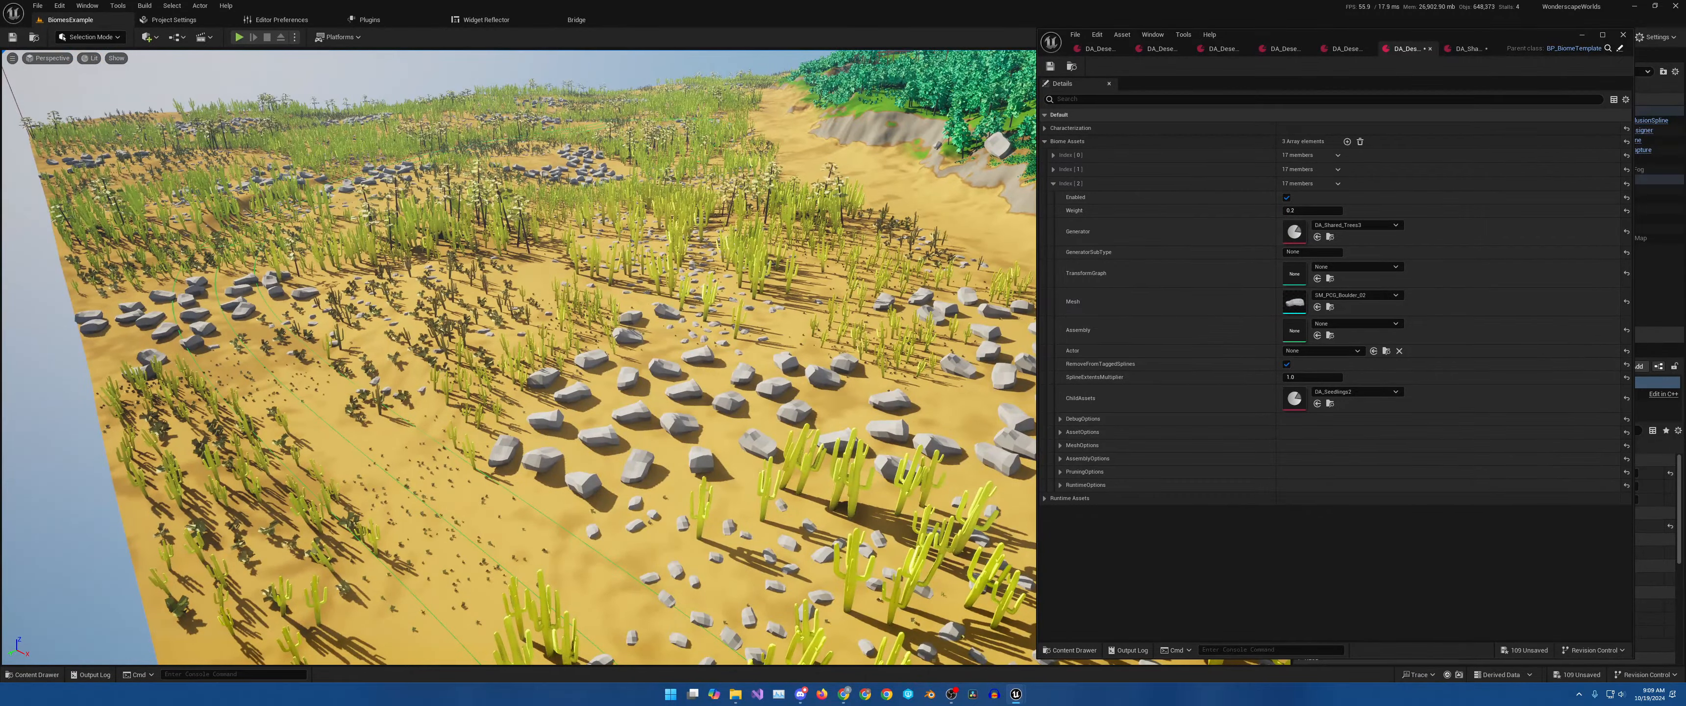
pyautogui.moveTo(751, 245); pyautogui.dragTo(811, 324, button='right')
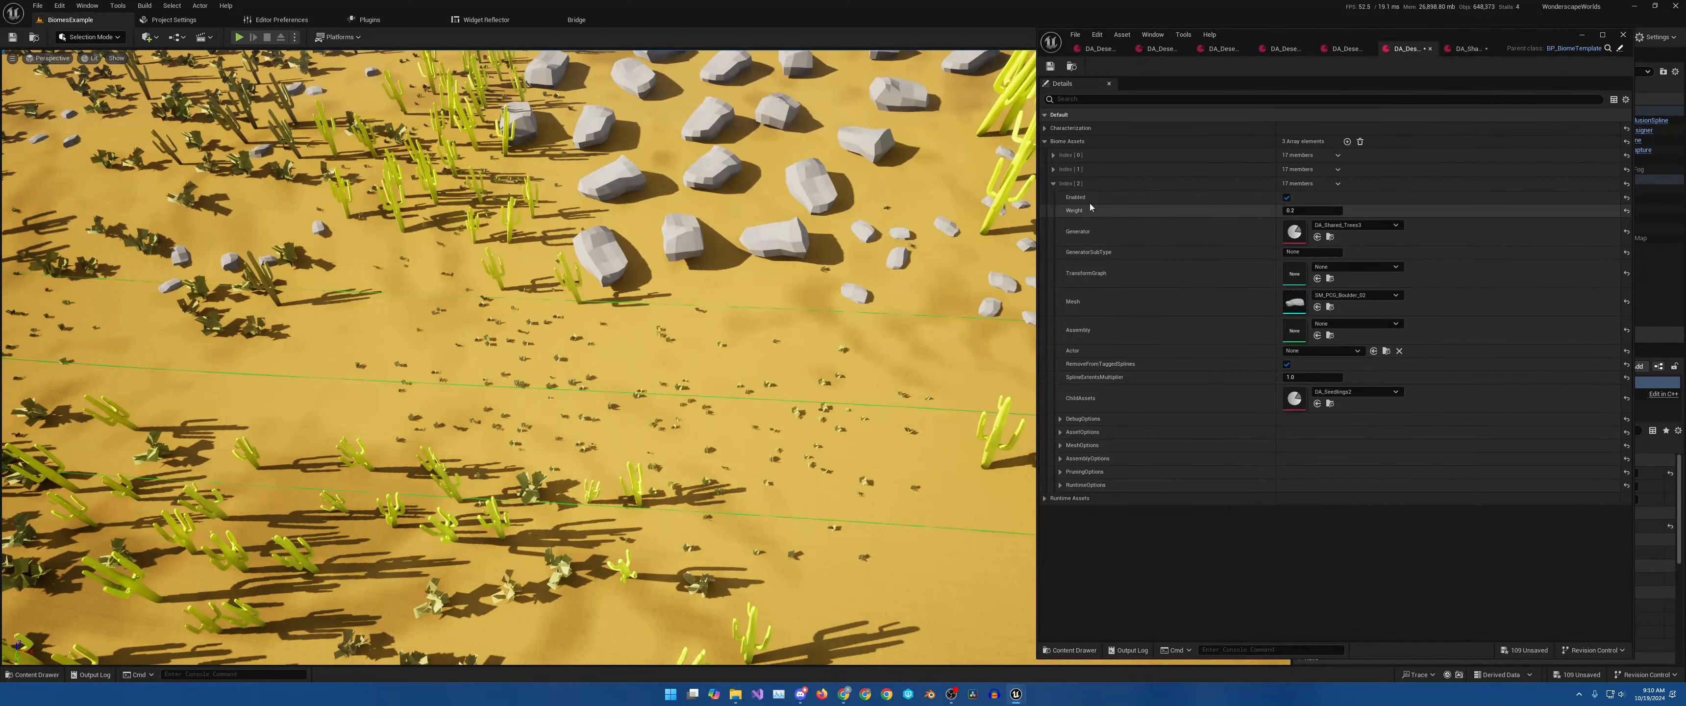
# Review the Index [1] boulder and Index [0] cactus biome asset settings in DA_DesertForestYellow.
pyautogui.click(1053, 184)
pyautogui.click(1054, 169)
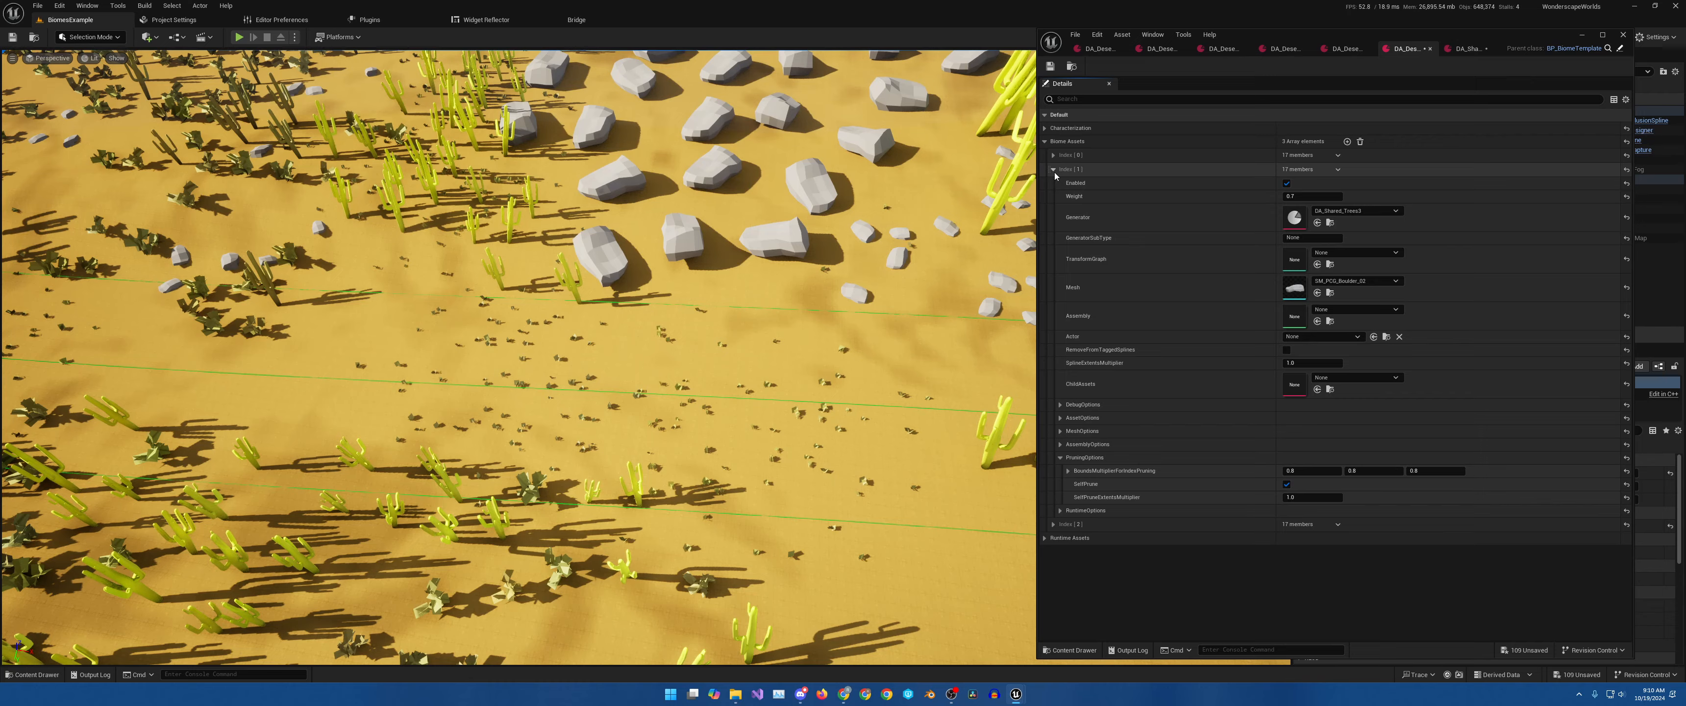
pyautogui.moveTo(851, 281); pyautogui.dragTo(845, 271, button='right')
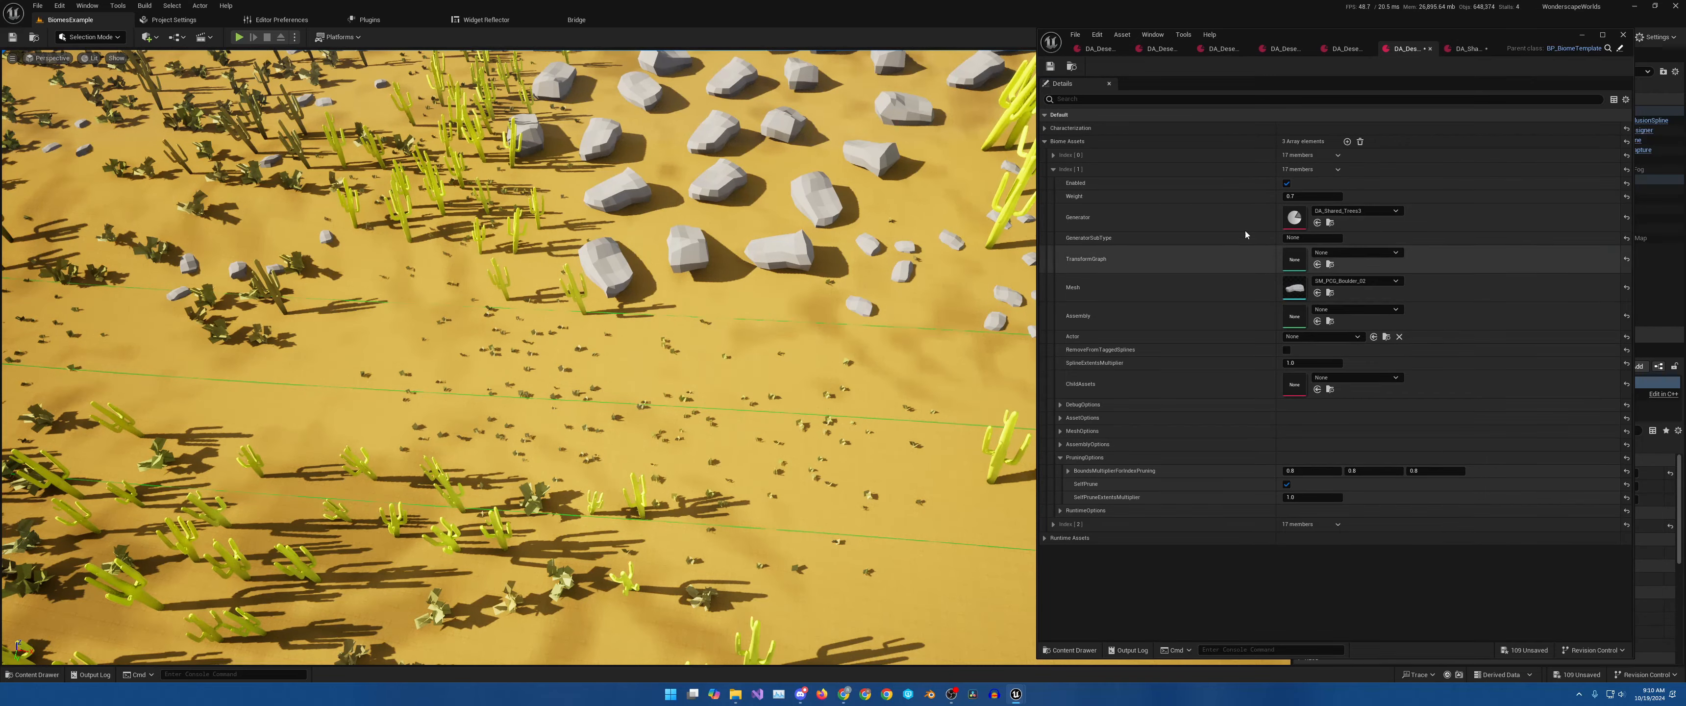
pyautogui.click(1053, 169)
pyautogui.click(1053, 155)
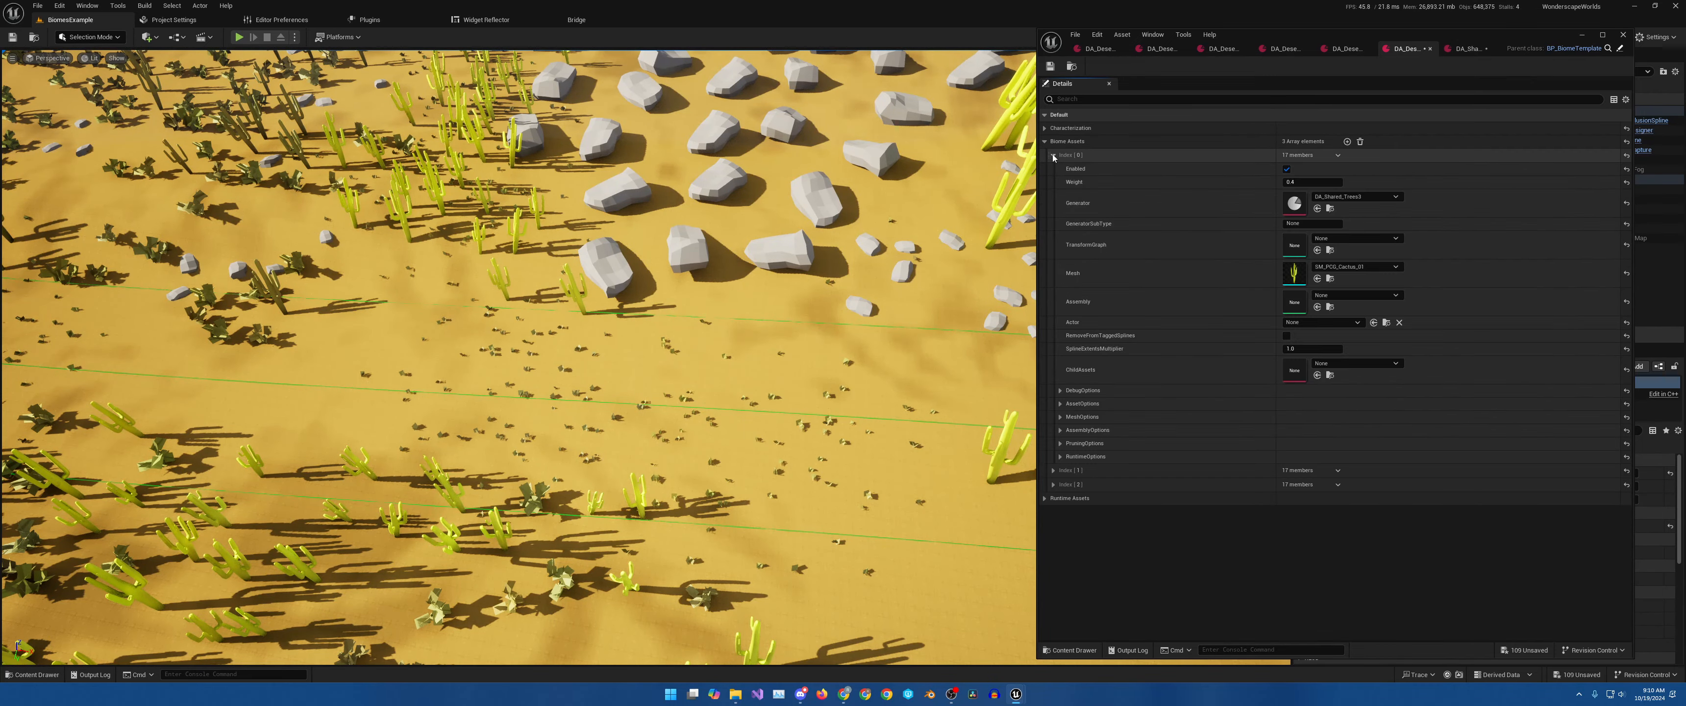
pyautogui.click(1053, 155)
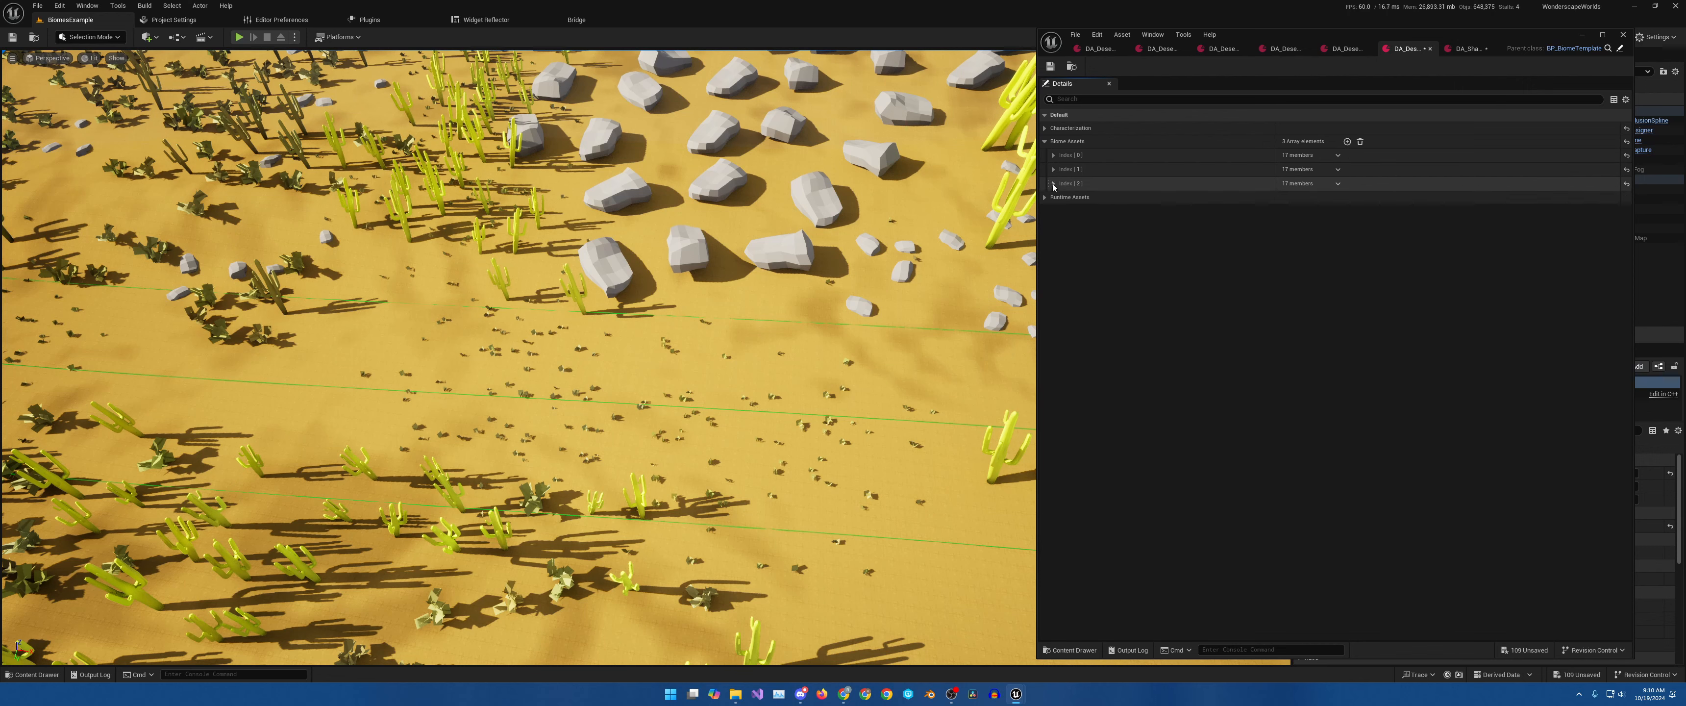
# Disable RemoveFromTaggedSplines for the Index [2] boulder in DA_DesertForestYellow and cancel the pending autosave.
pyautogui.click(1053, 184)
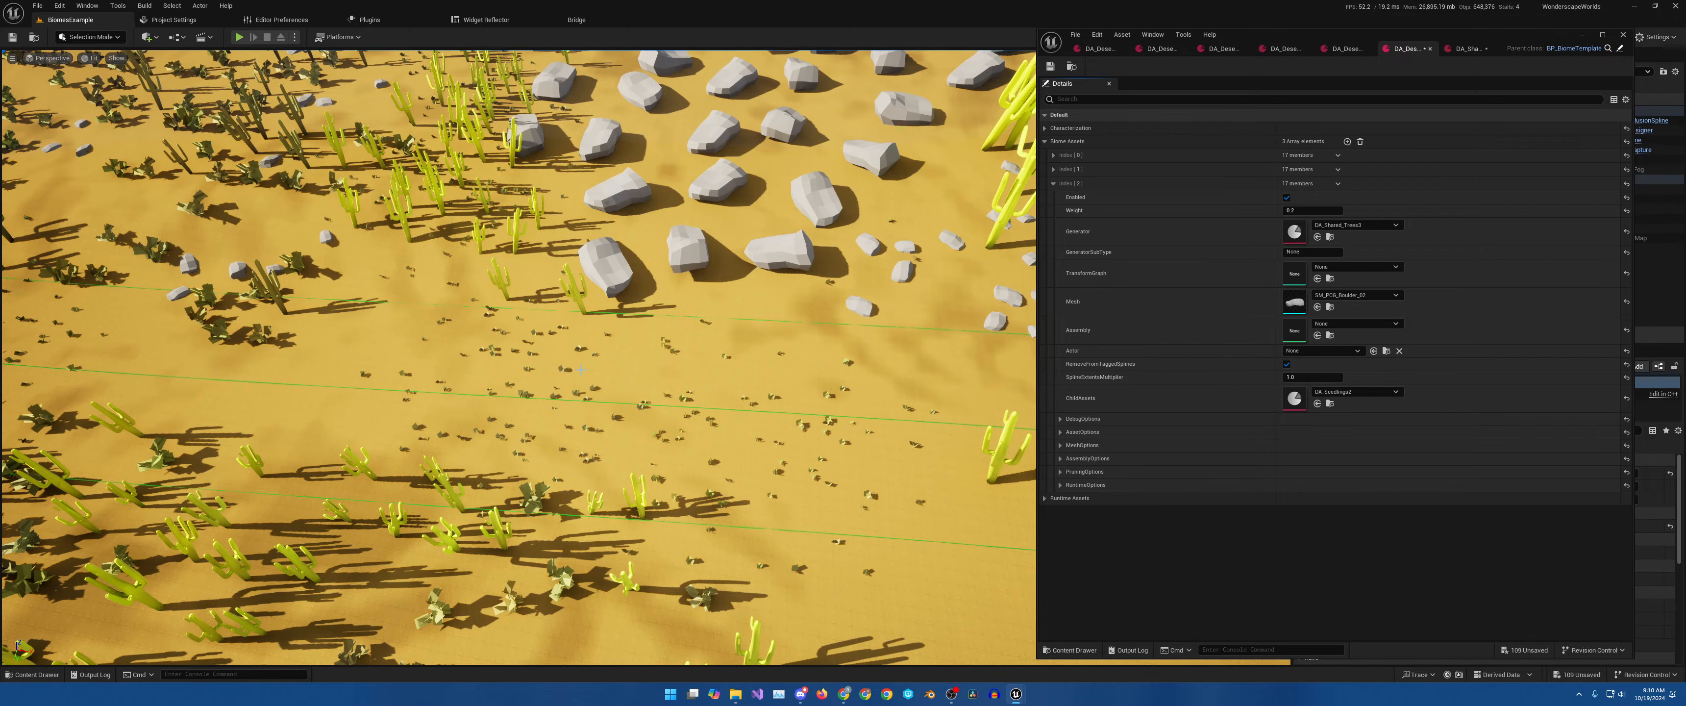
pyautogui.moveTo(581, 370); pyautogui.dragTo(530, 383, button='right')
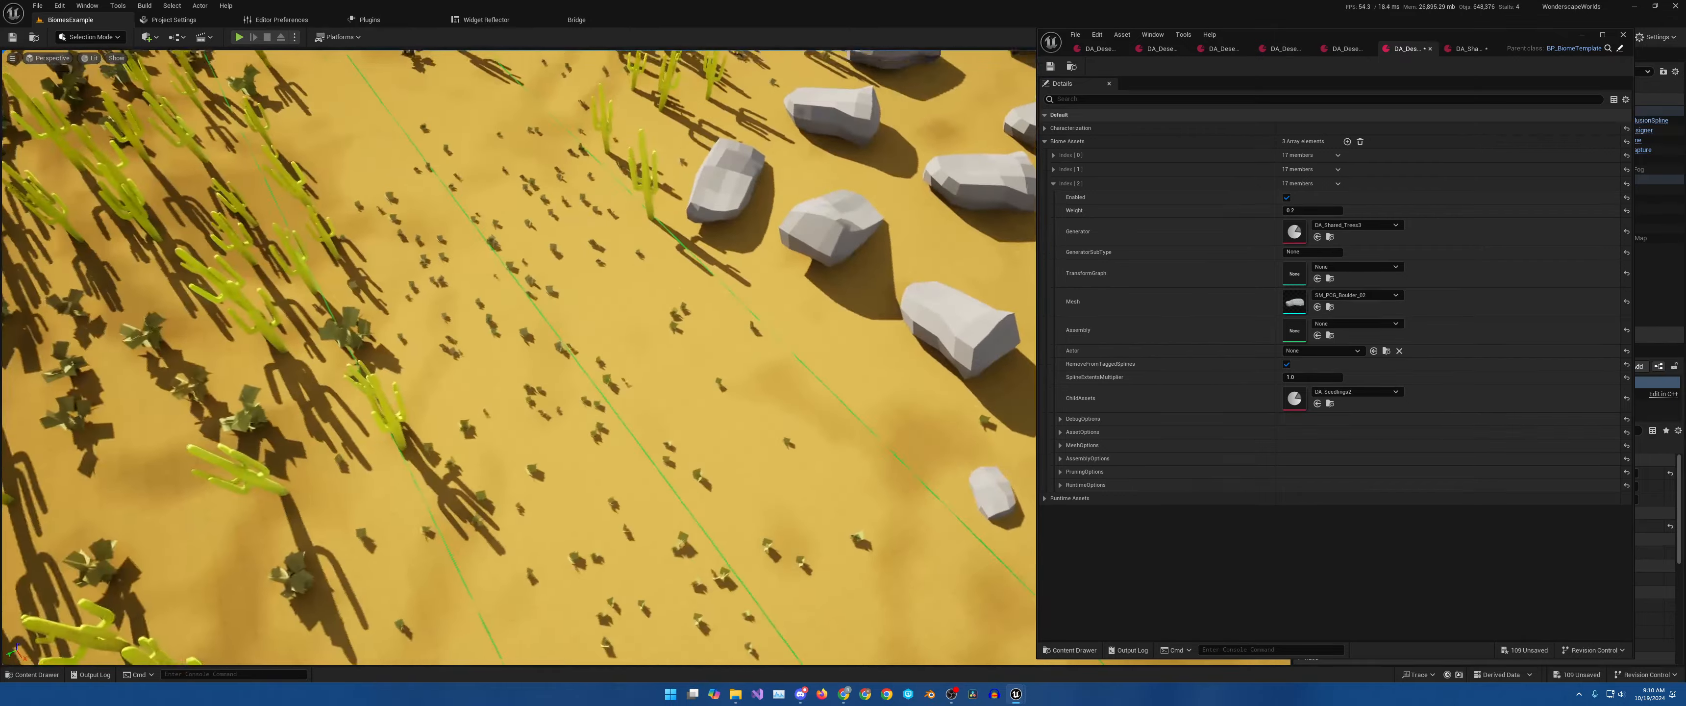
pyautogui.moveTo(681, 322); pyautogui.dragTo(797, 322, button='right')
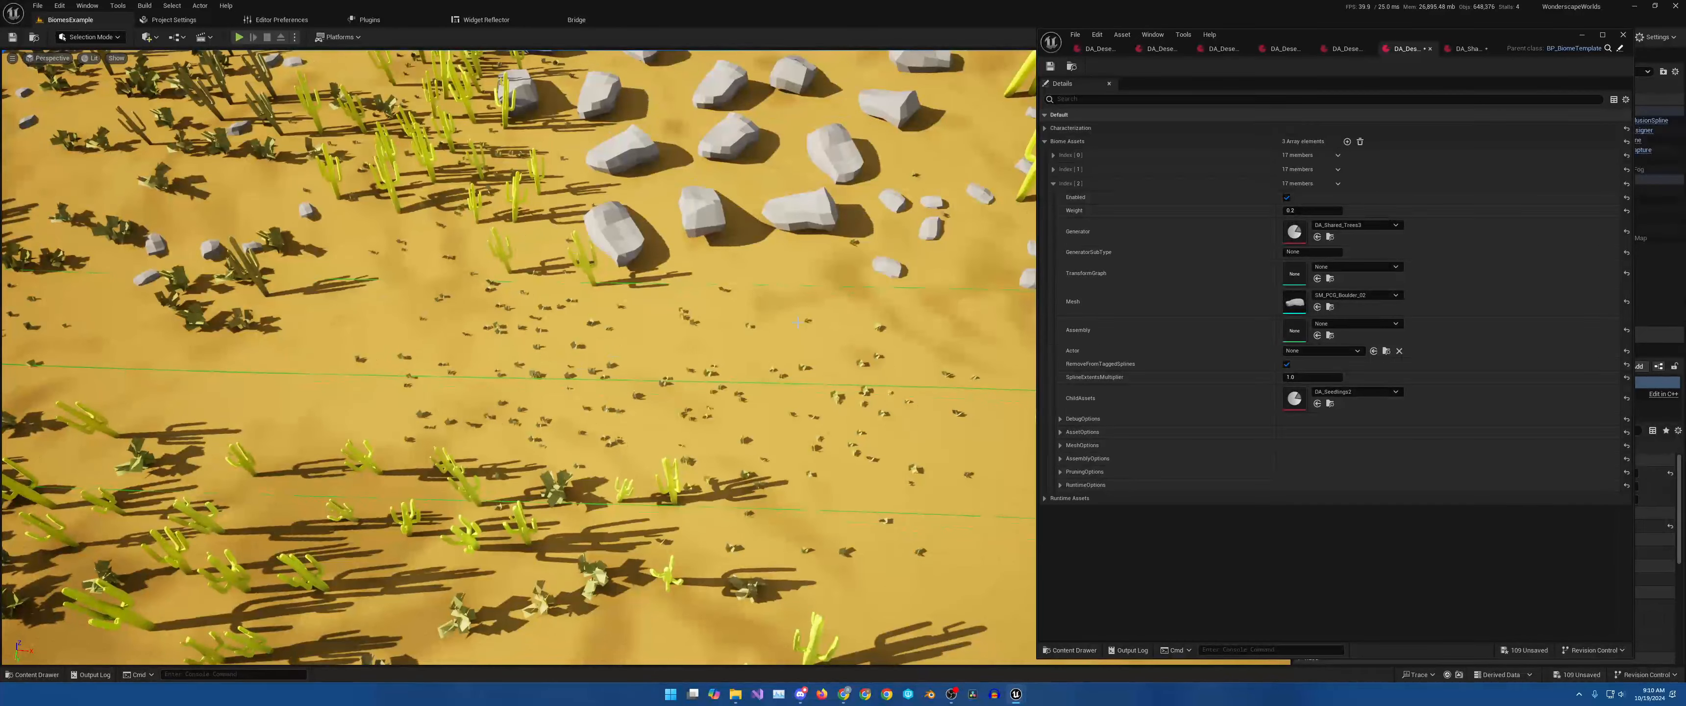
pyautogui.click(1287, 365)
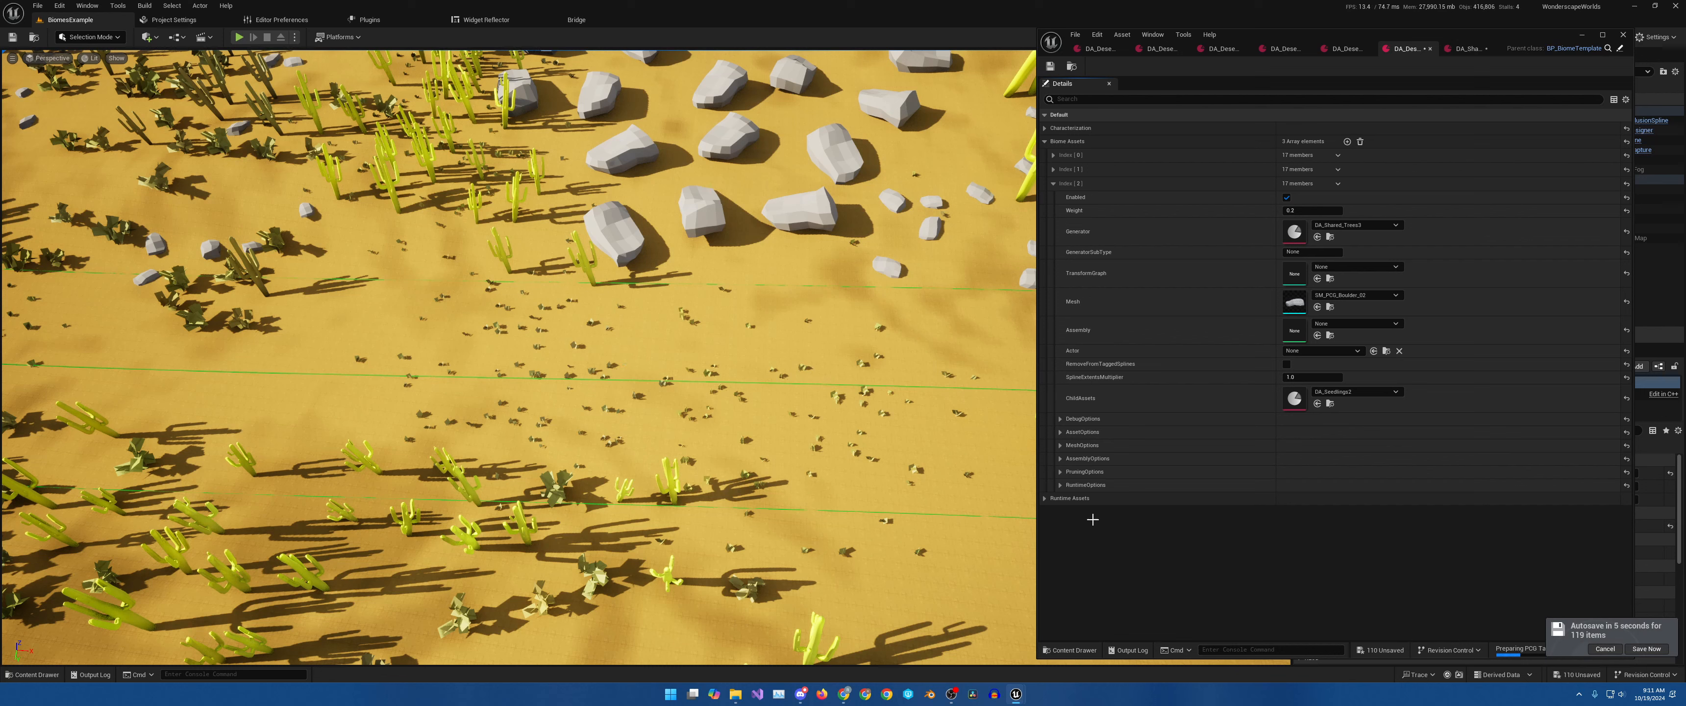
pyautogui.click(1604, 648)
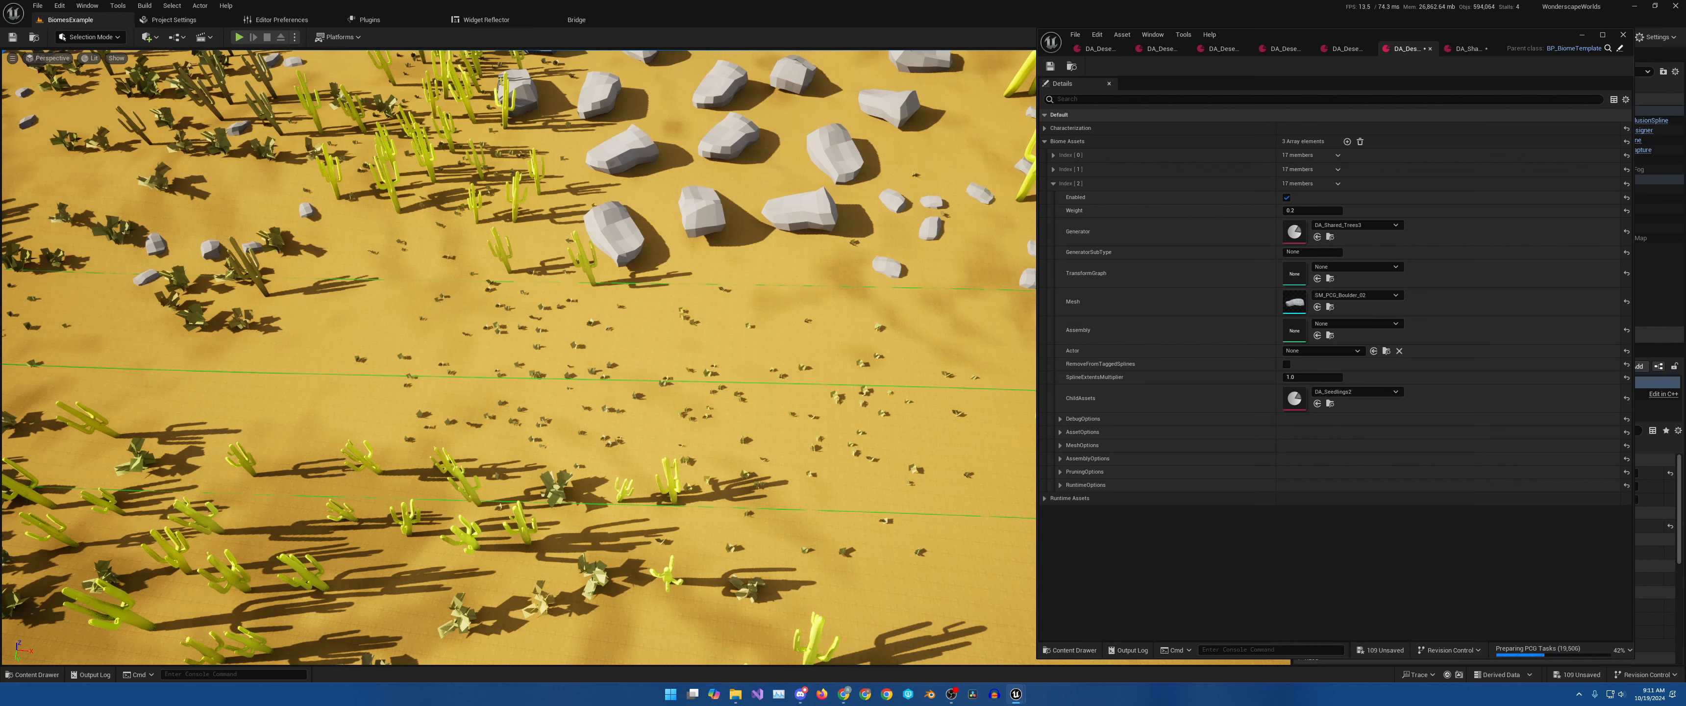
# Disable RemoveFromTaggedSplines for the Index [0] cactus asset in DA_DesertForestBlue.
pyautogui.click(1099, 49)
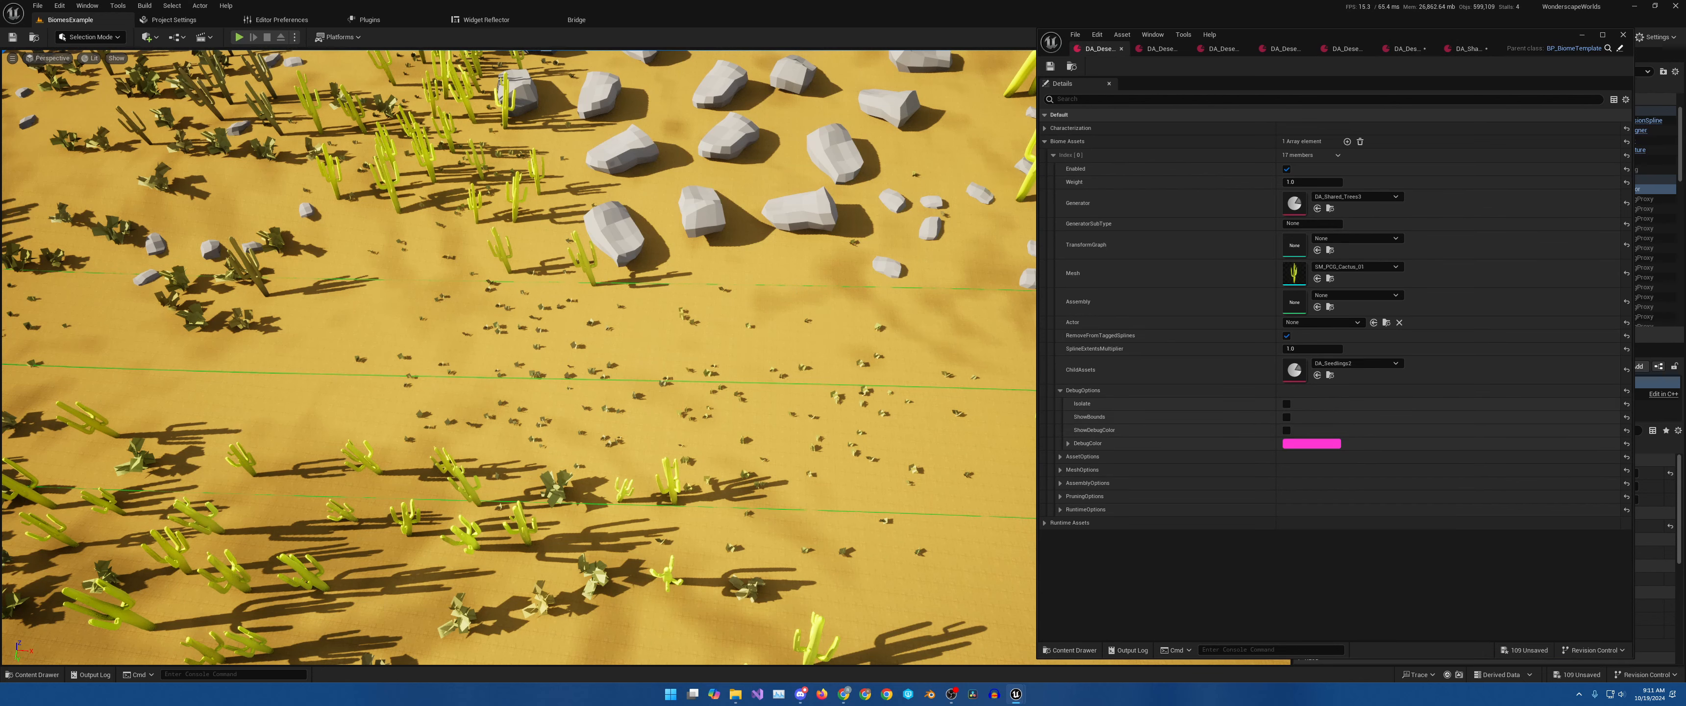
pyautogui.click(1286, 336)
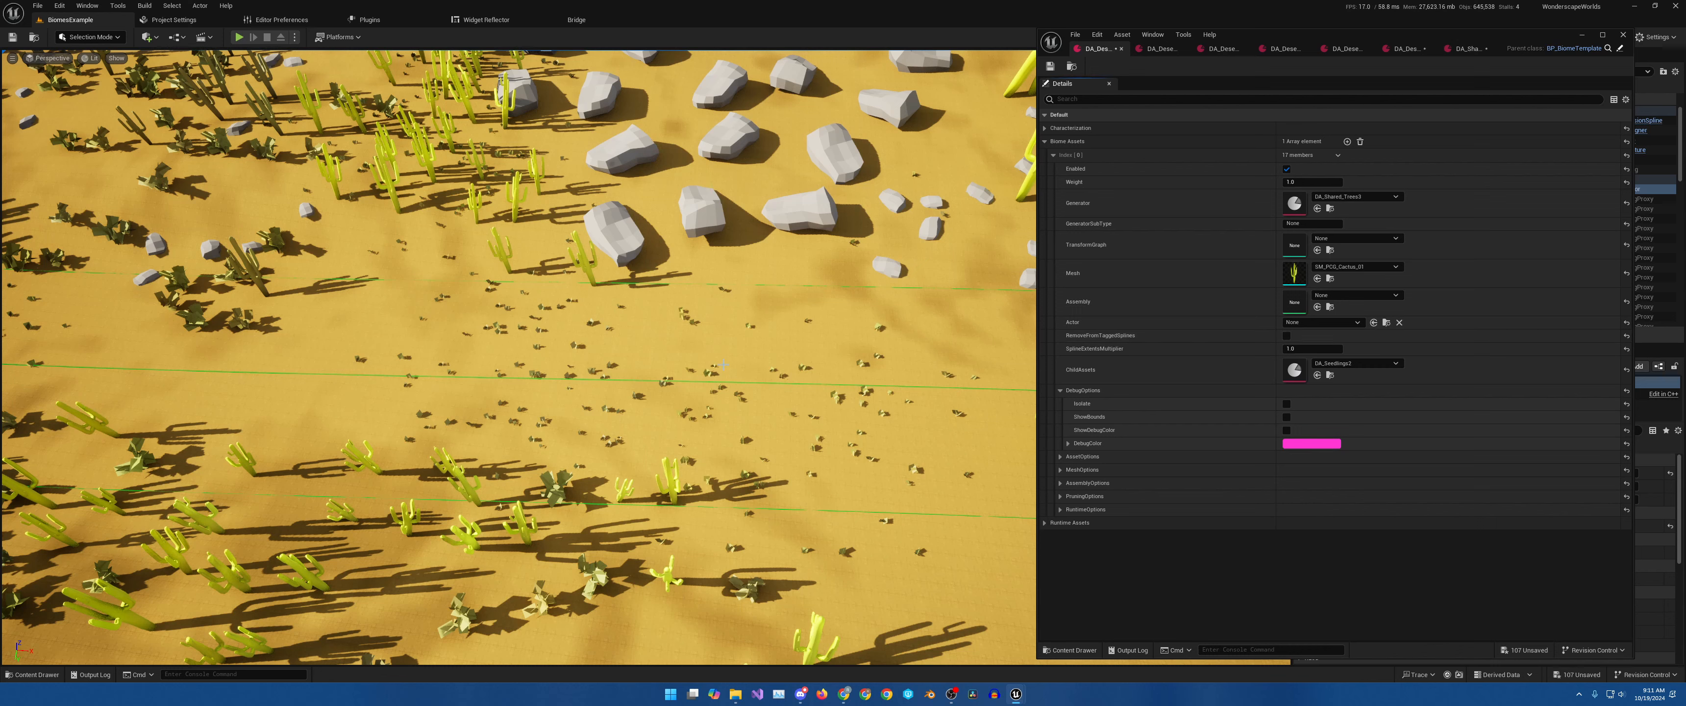